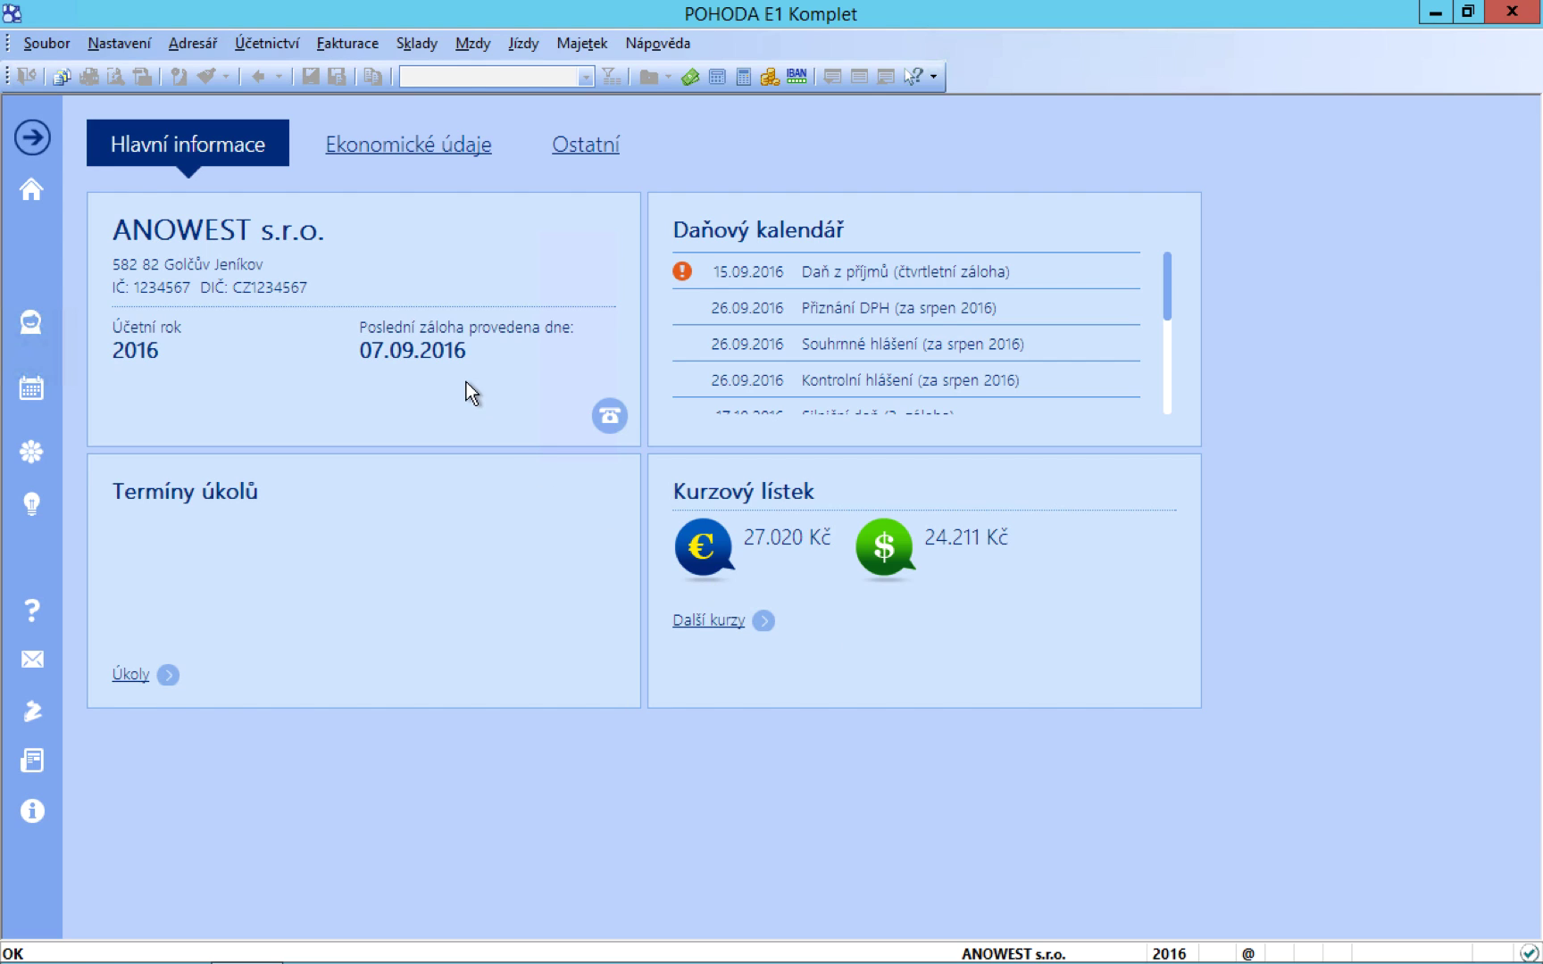
# - Open the Členění DPH agenda and filter the records by the Zkratka value dpdp
pyautogui.click(241, 40)
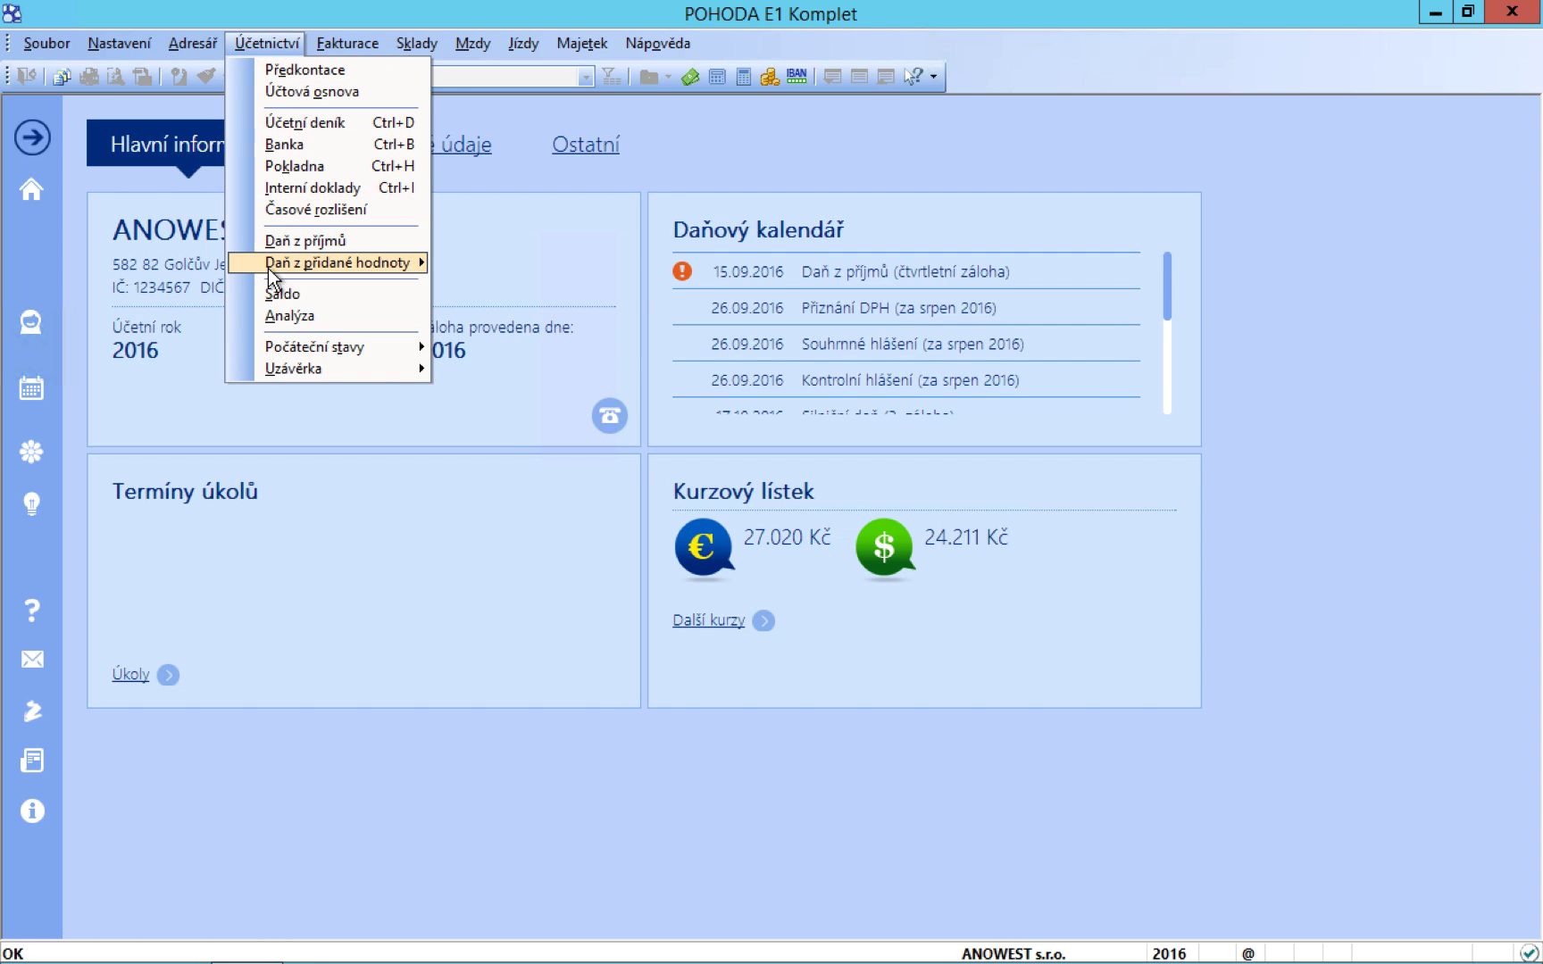
pyautogui.moveTo(308, 264)
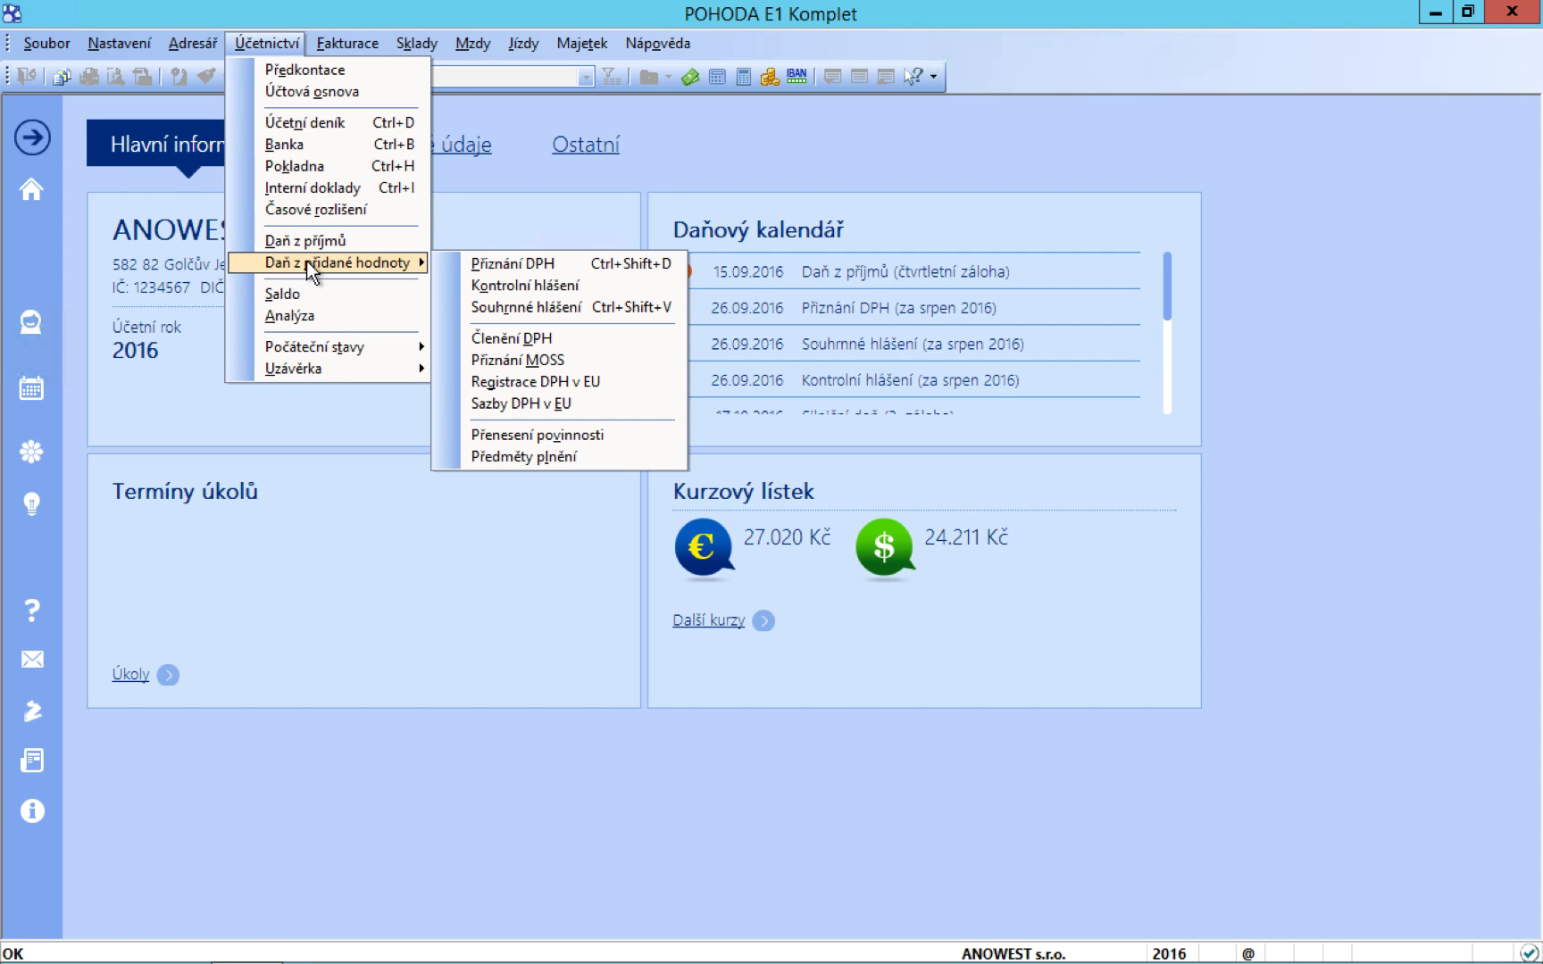
pyautogui.click(583, 338)
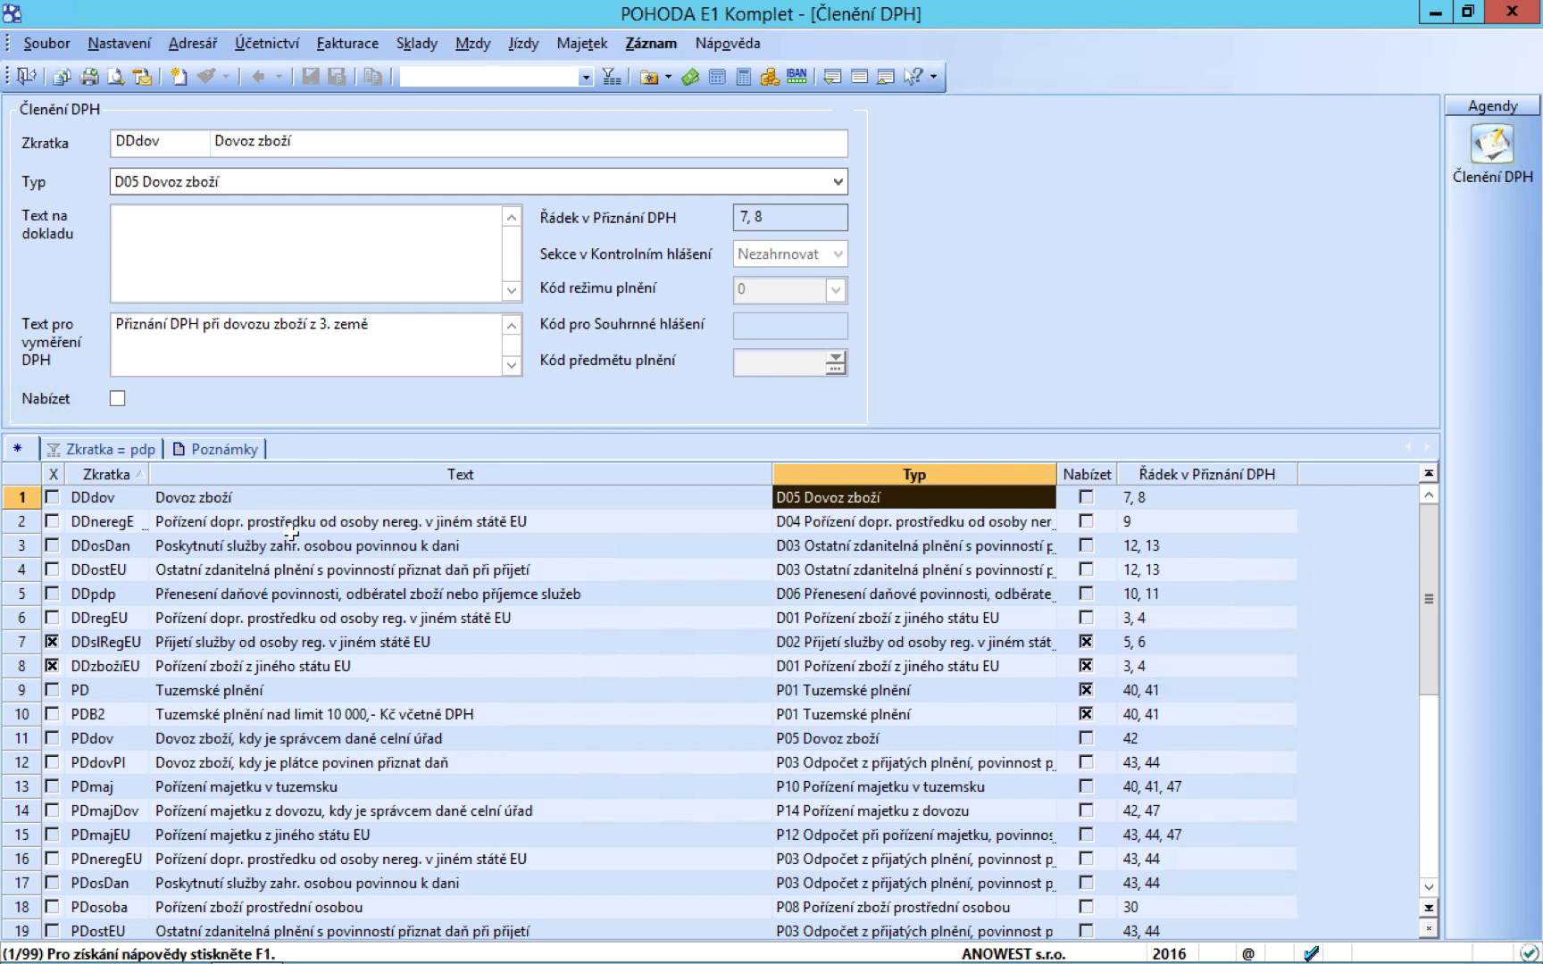
pyautogui.click(117, 548)
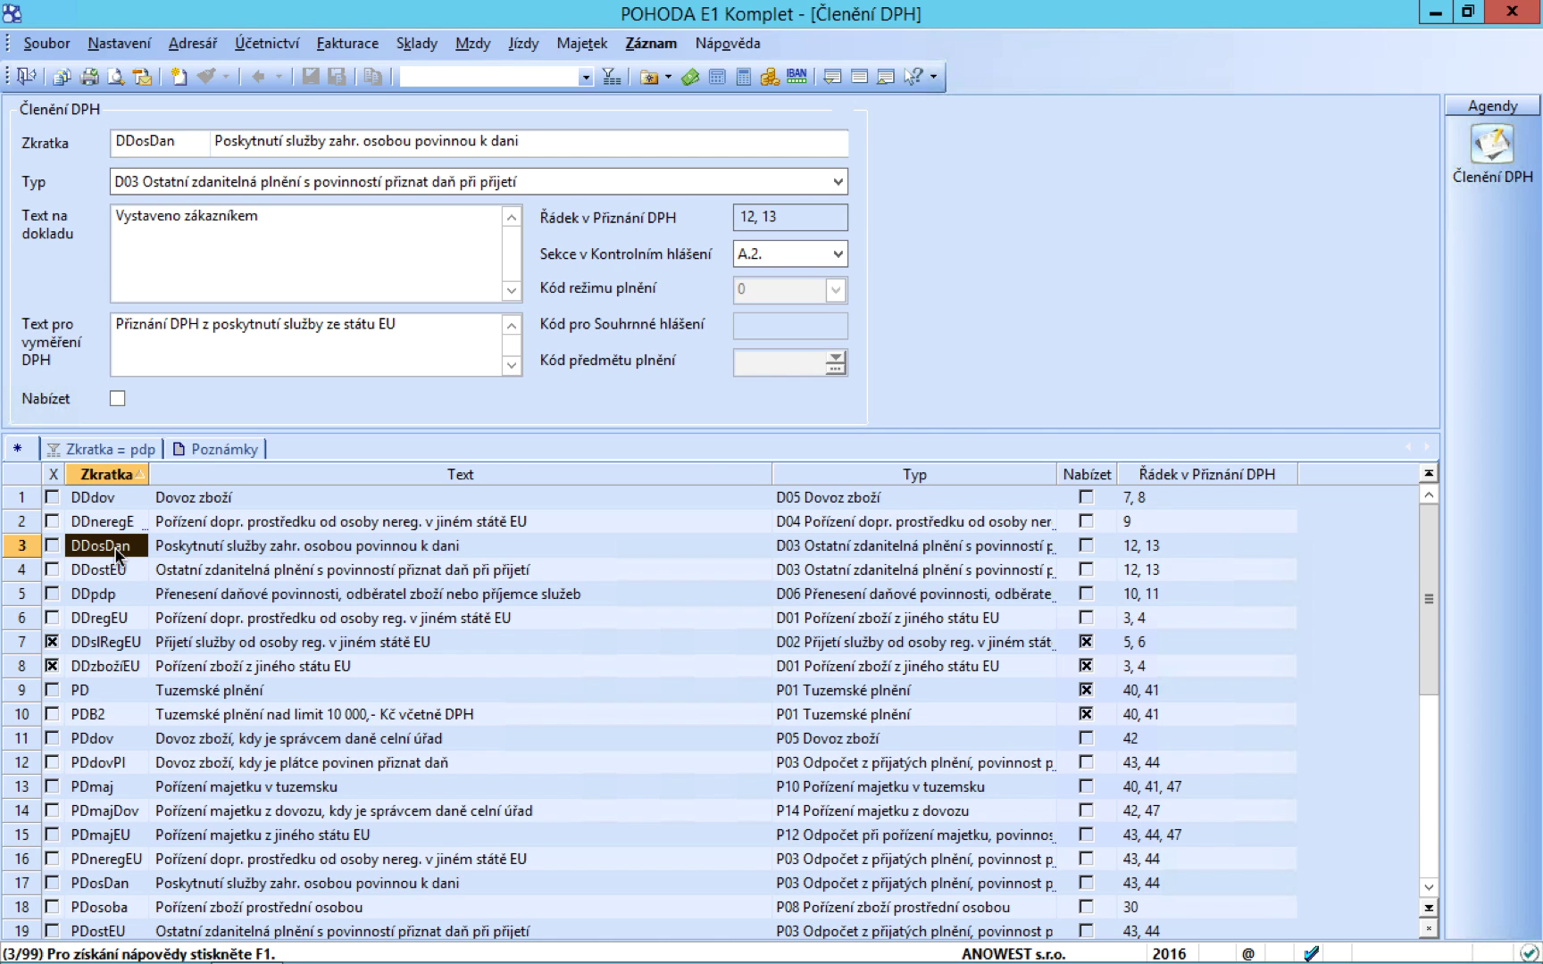
pyautogui.write('dpdp')
pyautogui.press('Return')
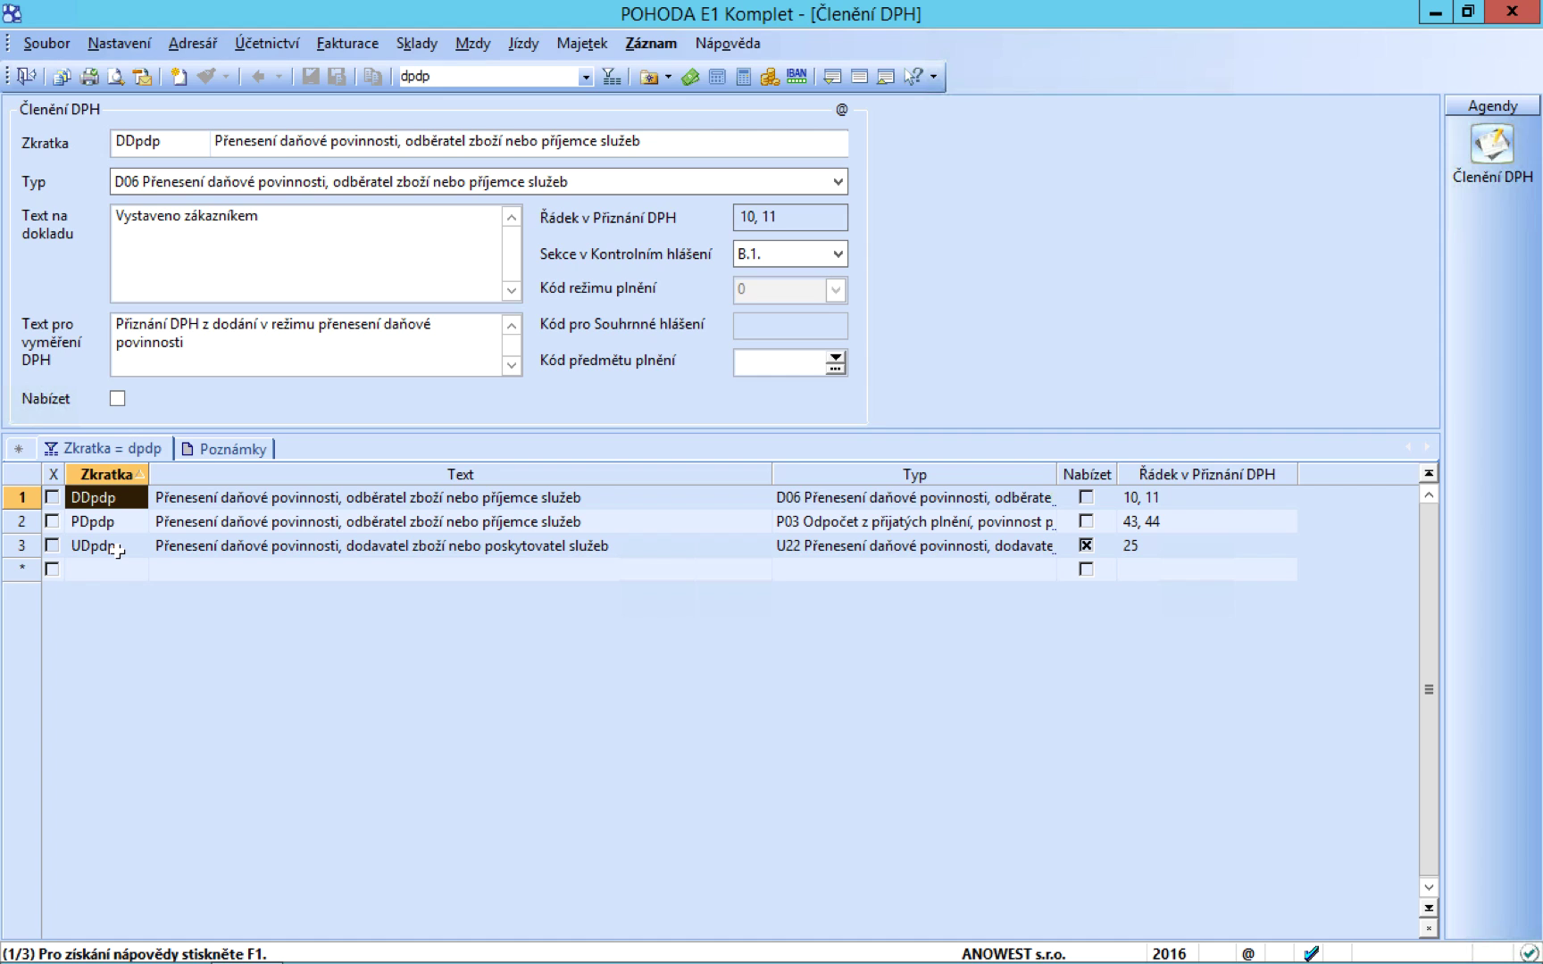
# - Enable Nabízet for the PDpdp VAT classification and save the record
pyautogui.click(121, 524)
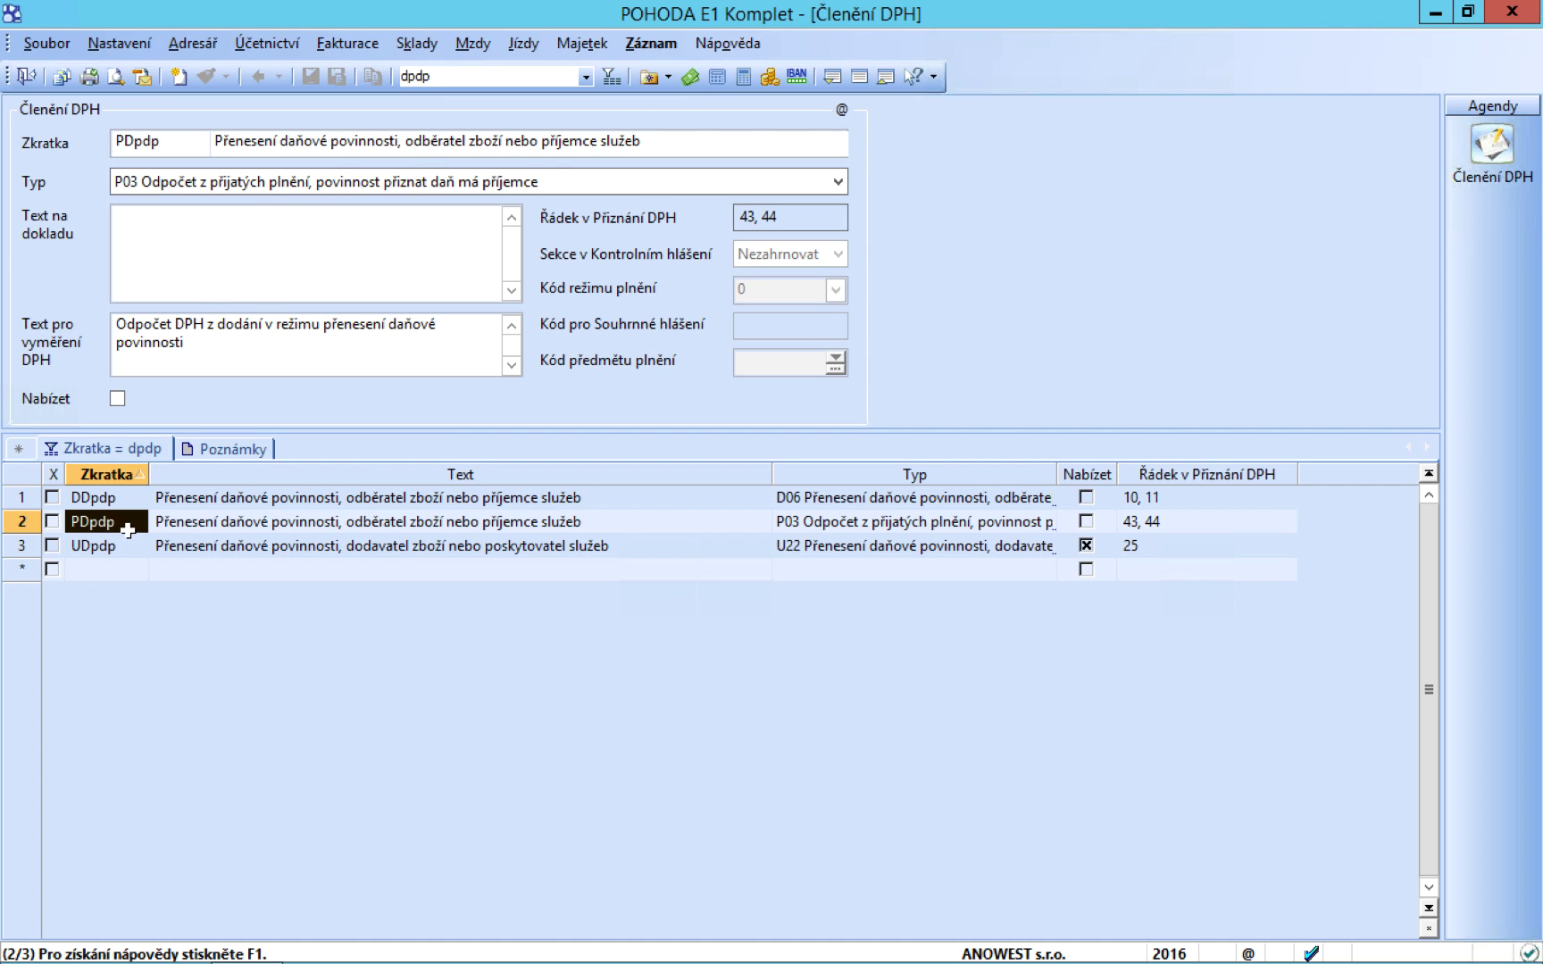
pyautogui.click(119, 399)
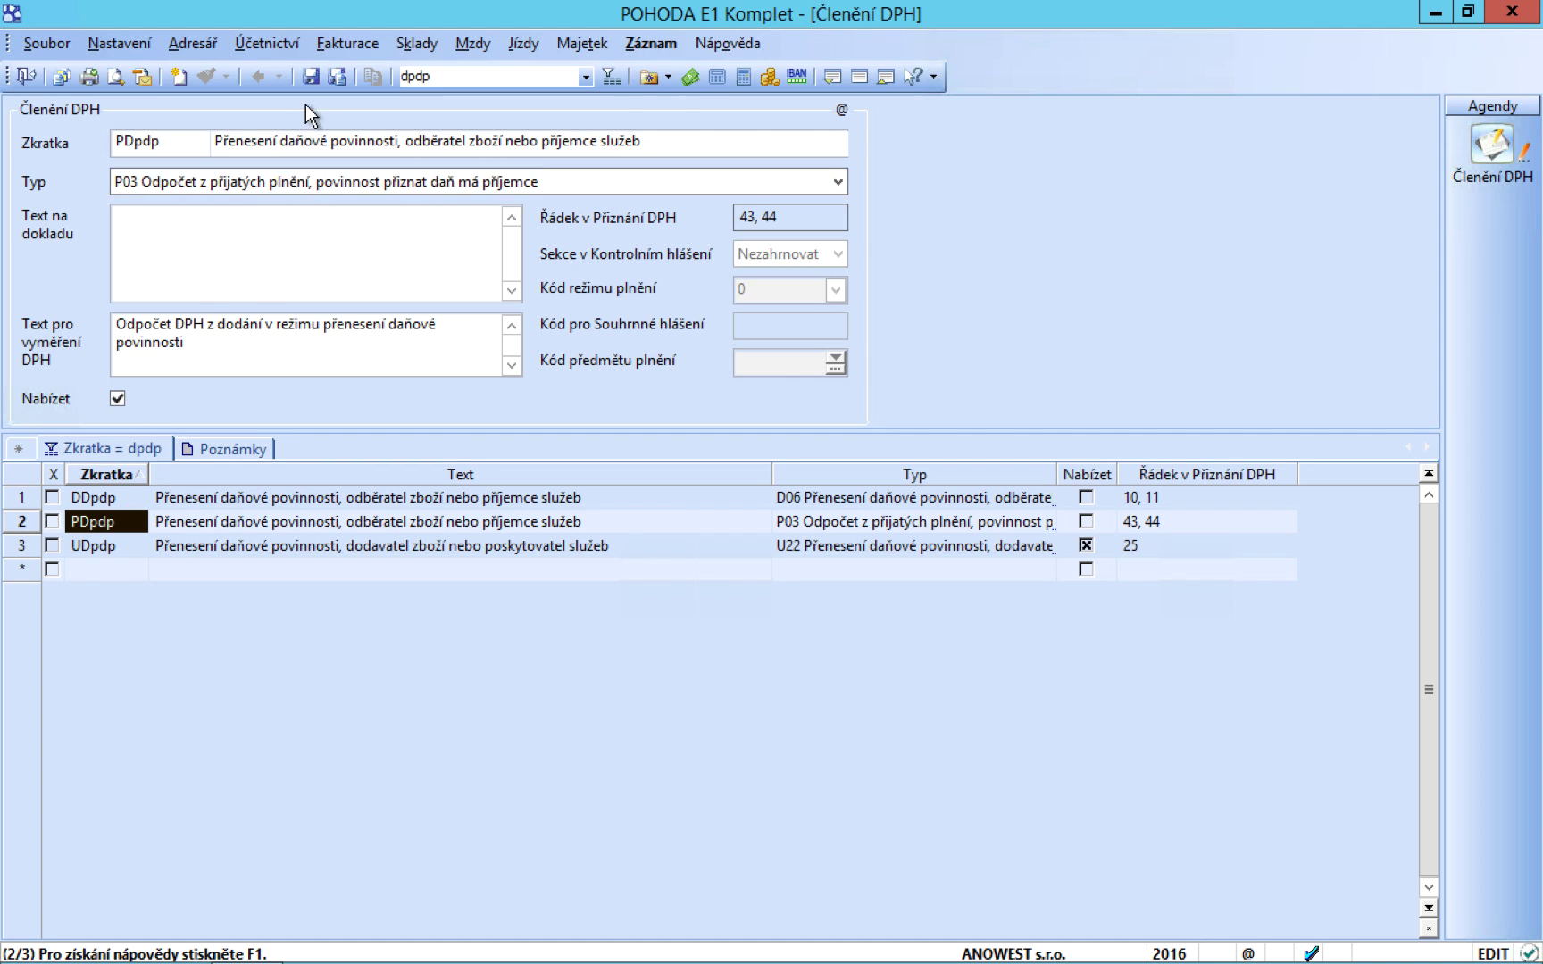
pyautogui.click(312, 77)
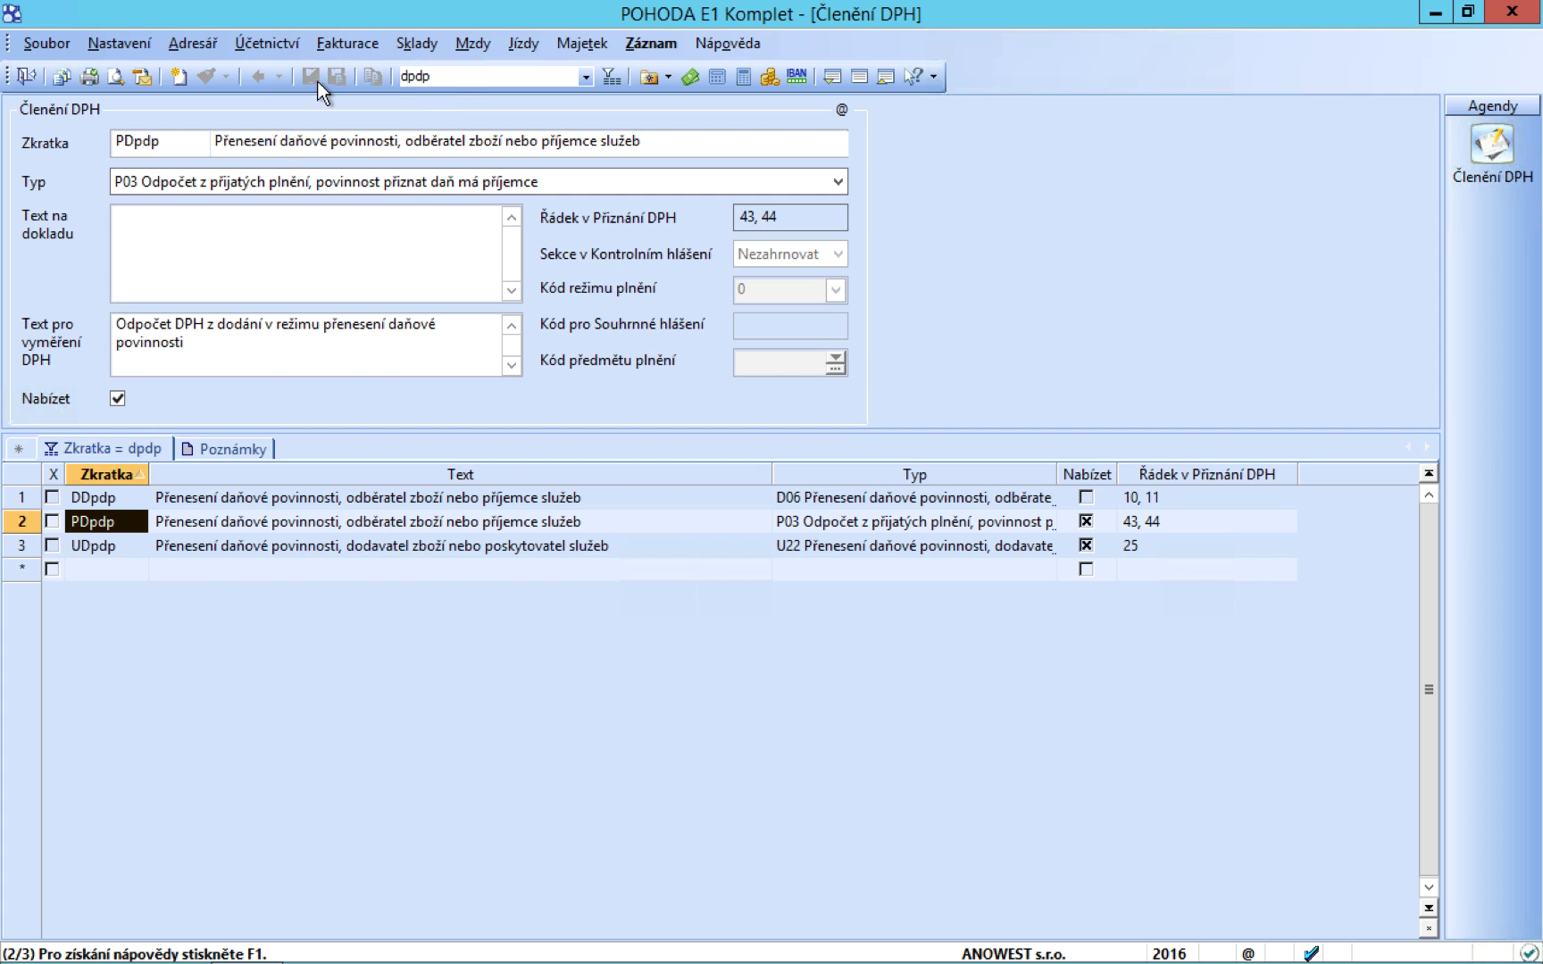
# - For the DDpdp VAT classification, enable Nabízet, set Kód předmětu plnění to 4 (Stavební a montážní práce), and save the record
pyautogui.click(125, 497)
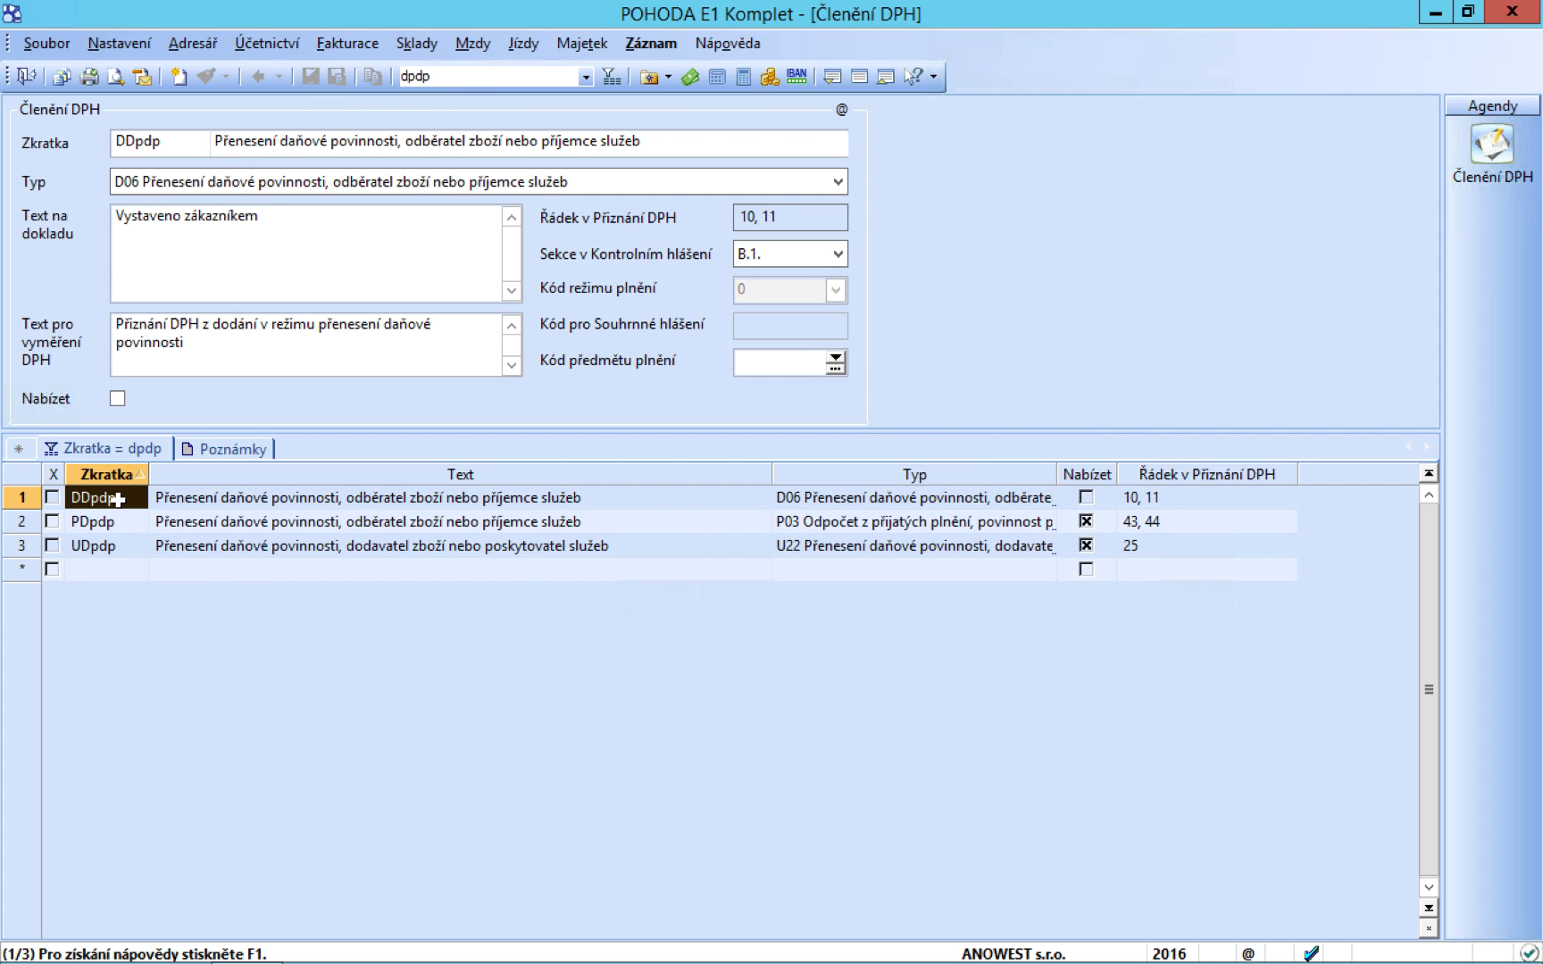
pyautogui.click(121, 402)
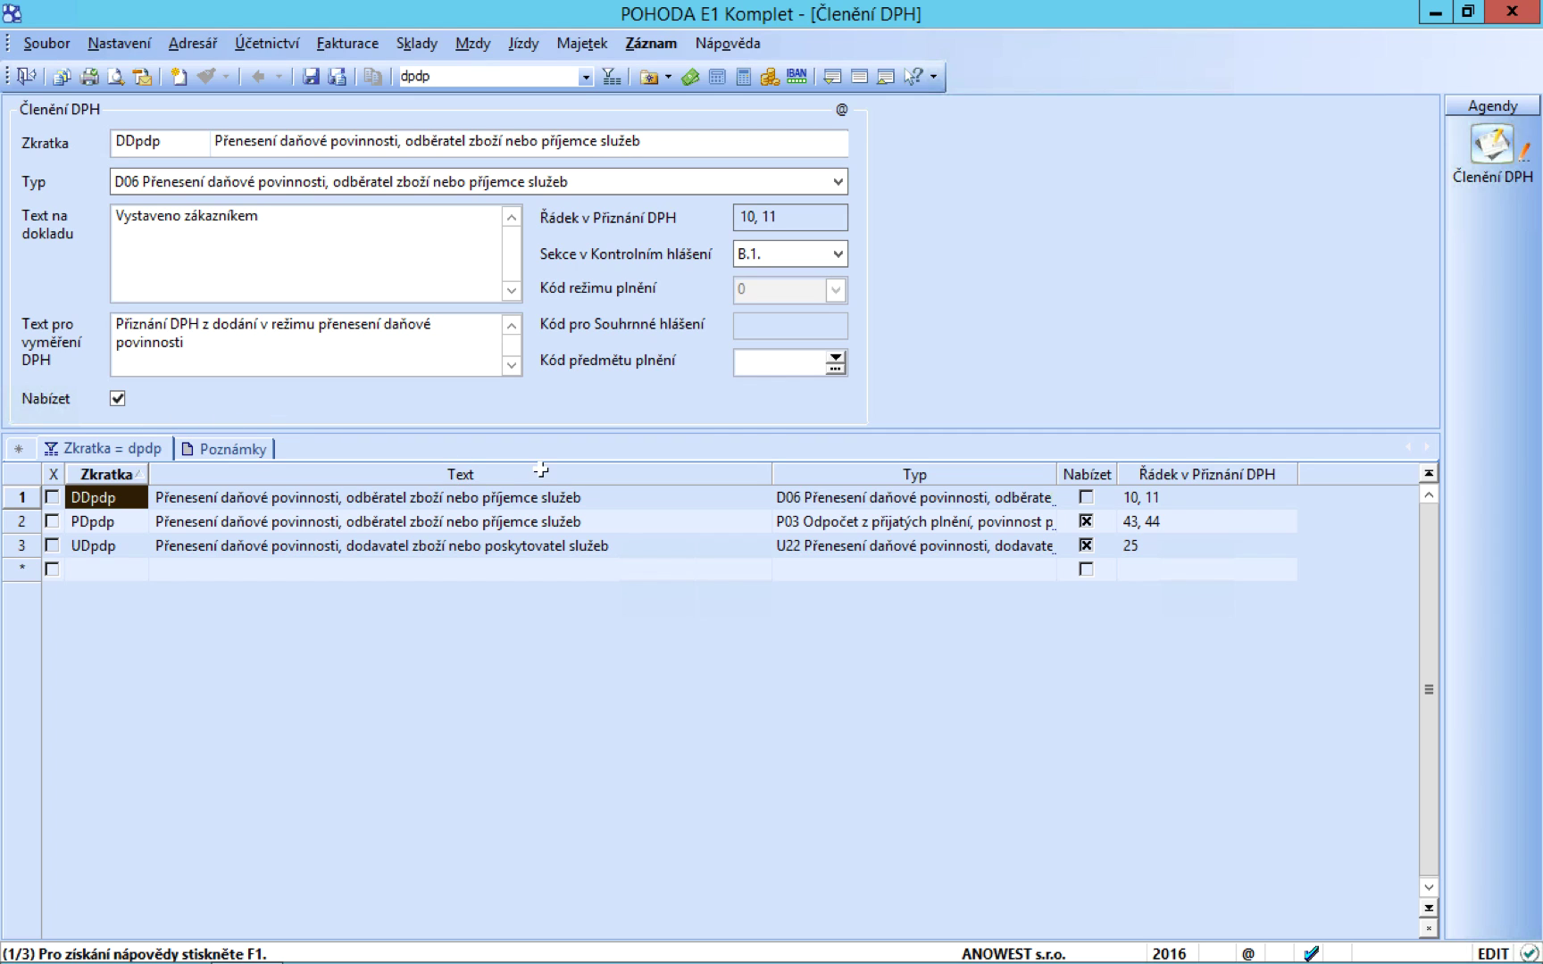
pyautogui.click(834, 360)
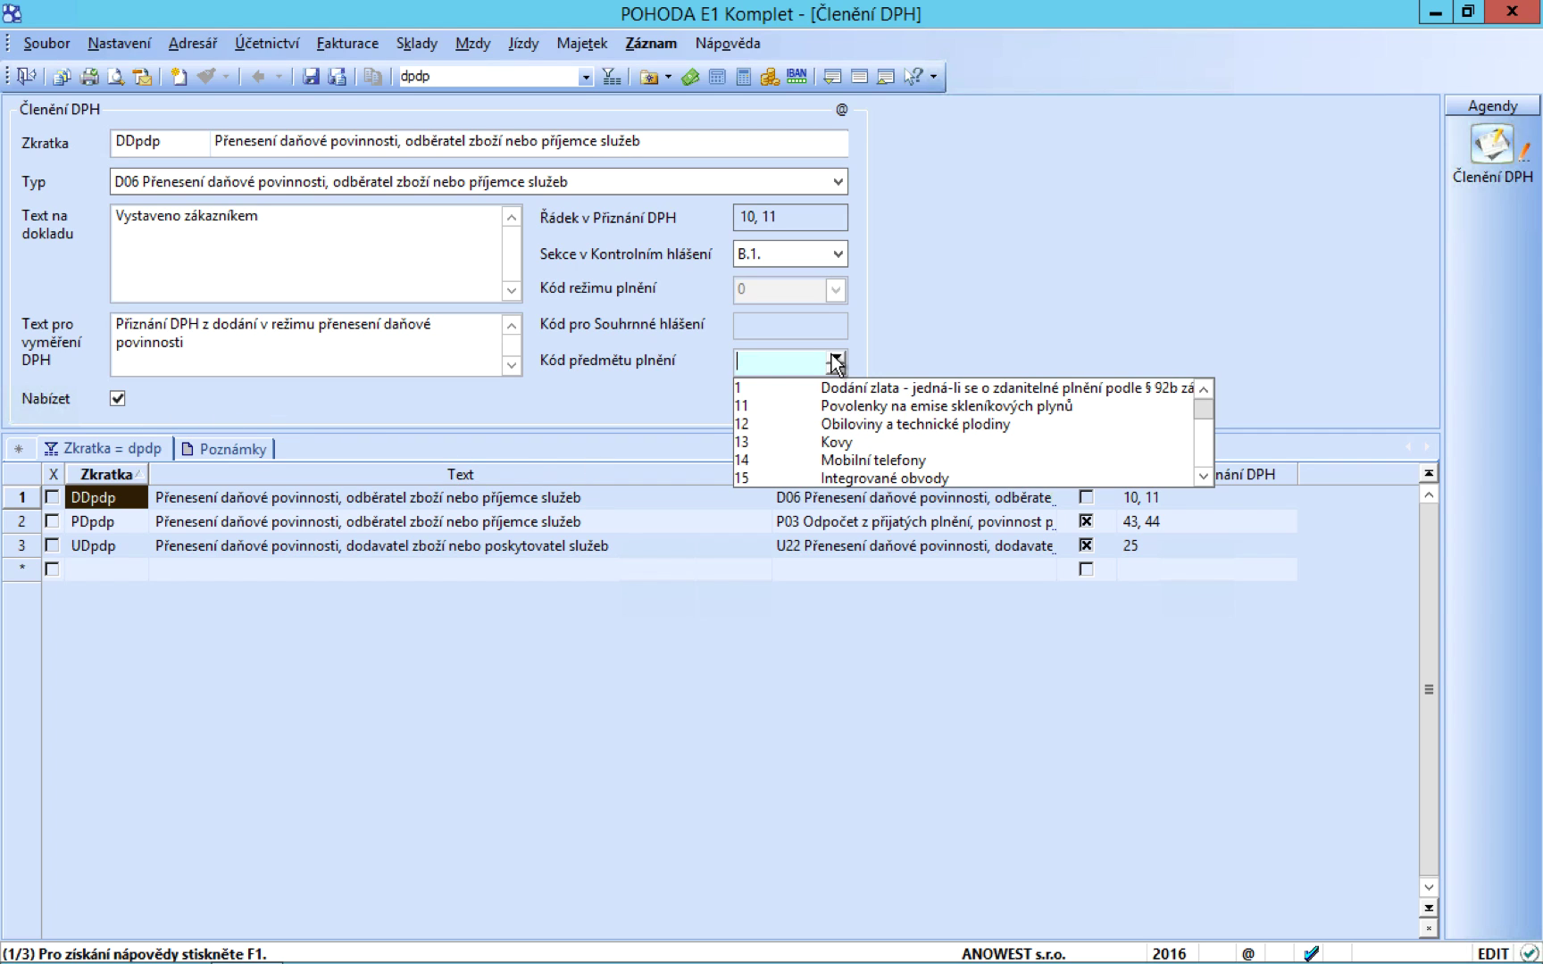
pyautogui.write('4')
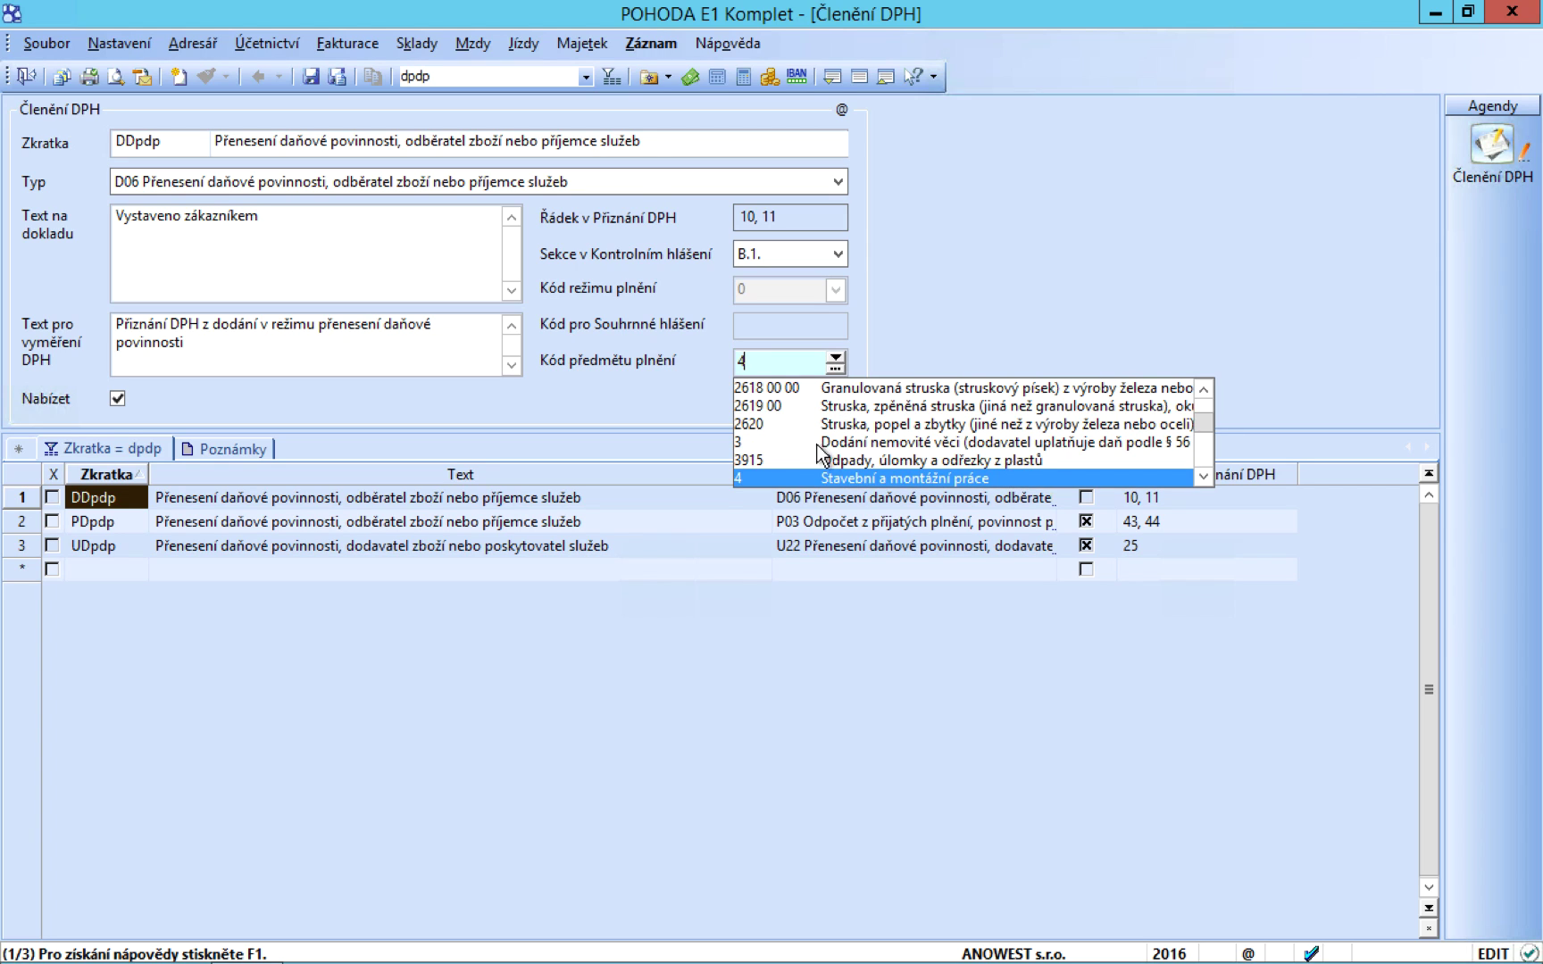
pyautogui.click(797, 477)
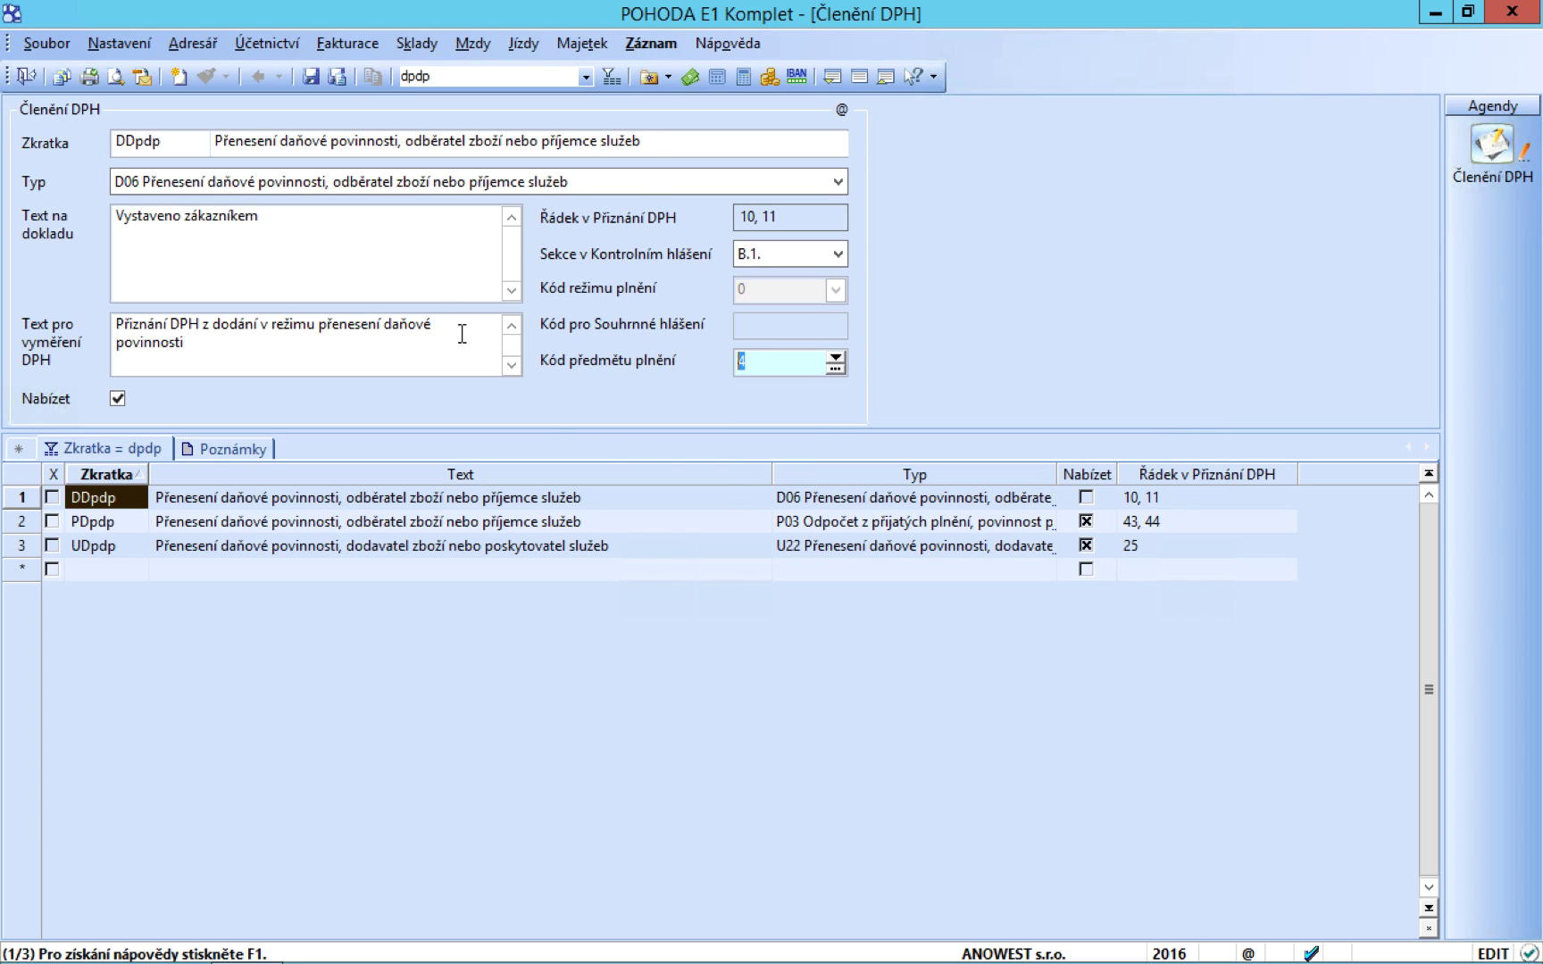
pyautogui.click(309, 77)
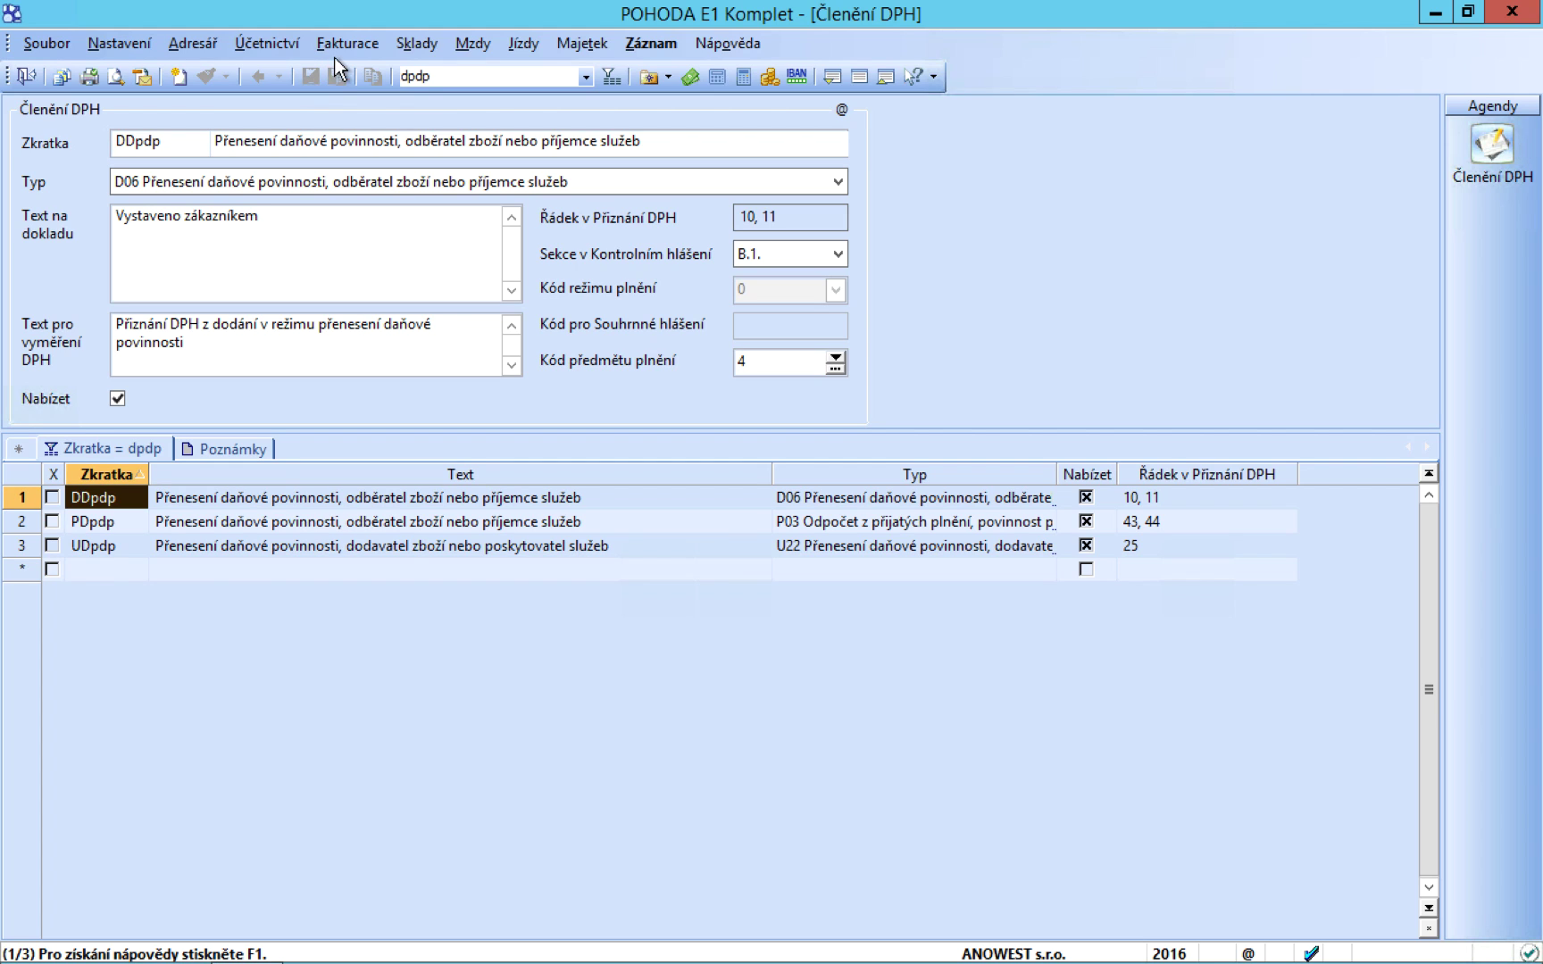
# - Create a new invoice in Vydané faktury and set its Členění DPH to UDpdp
pyautogui.click(314, 52)
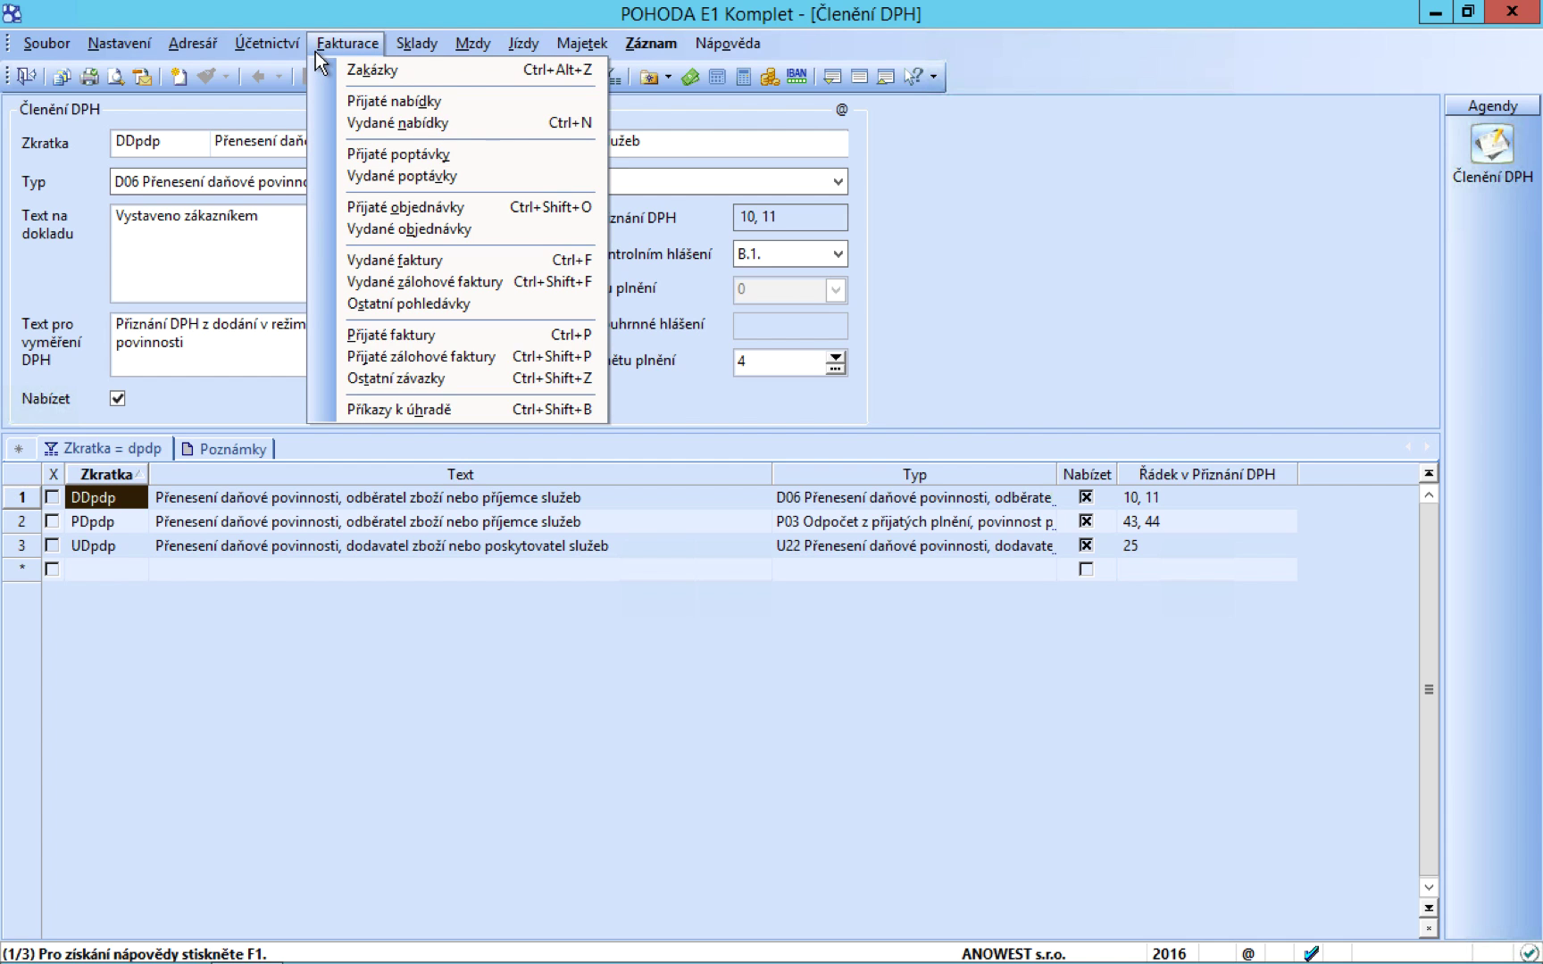
pyautogui.click(332, 261)
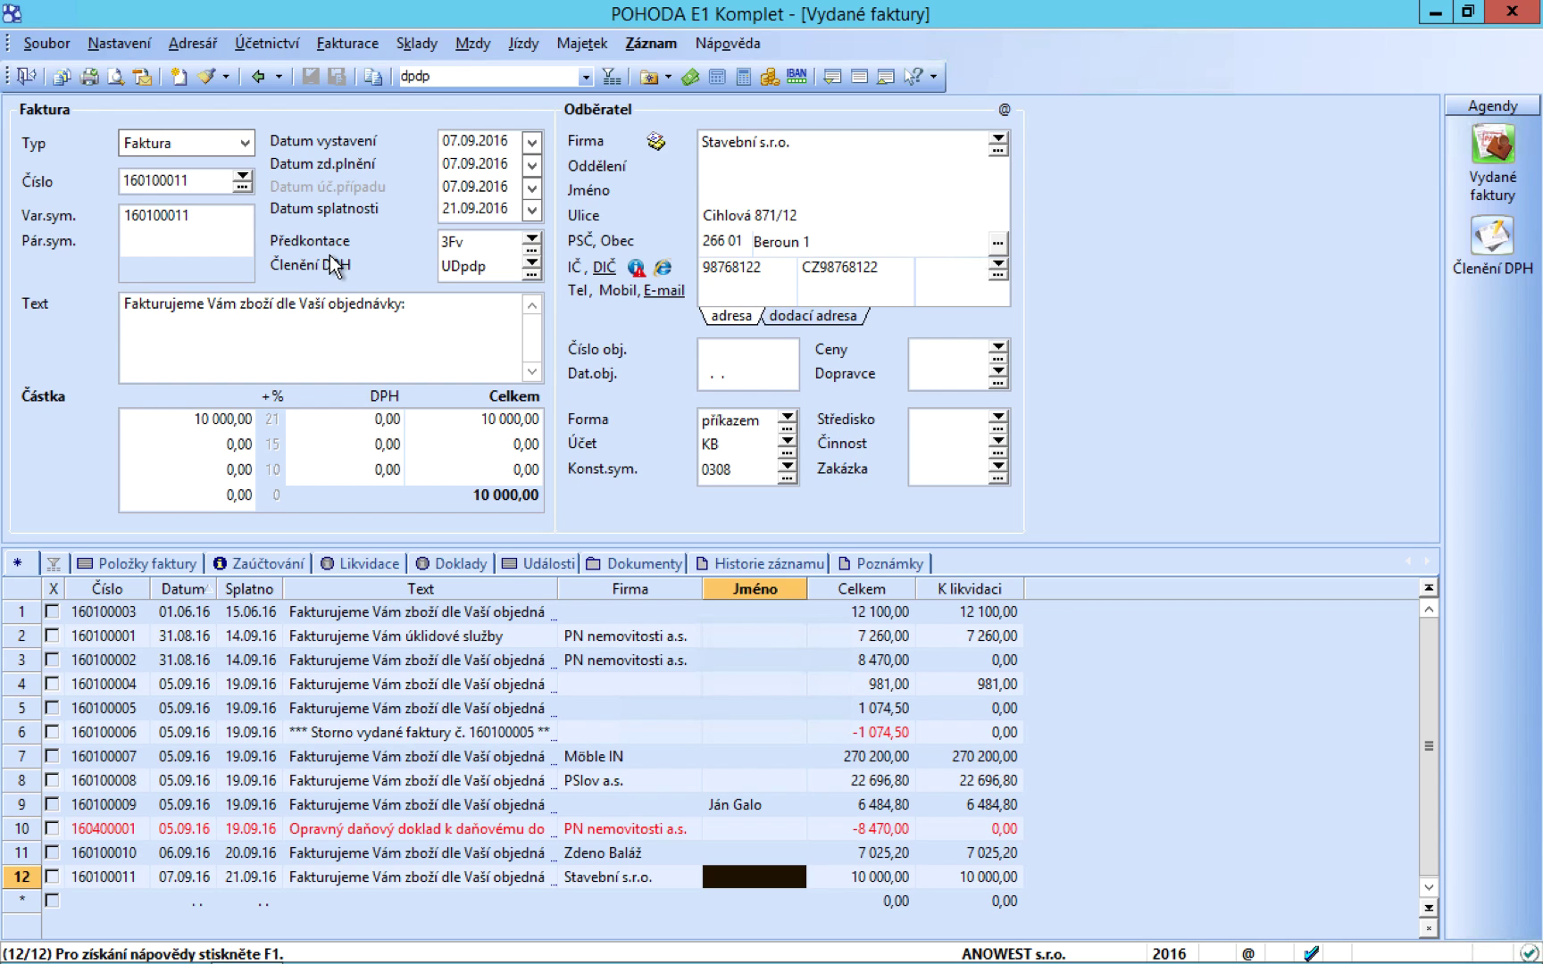
pyautogui.click(180, 84)
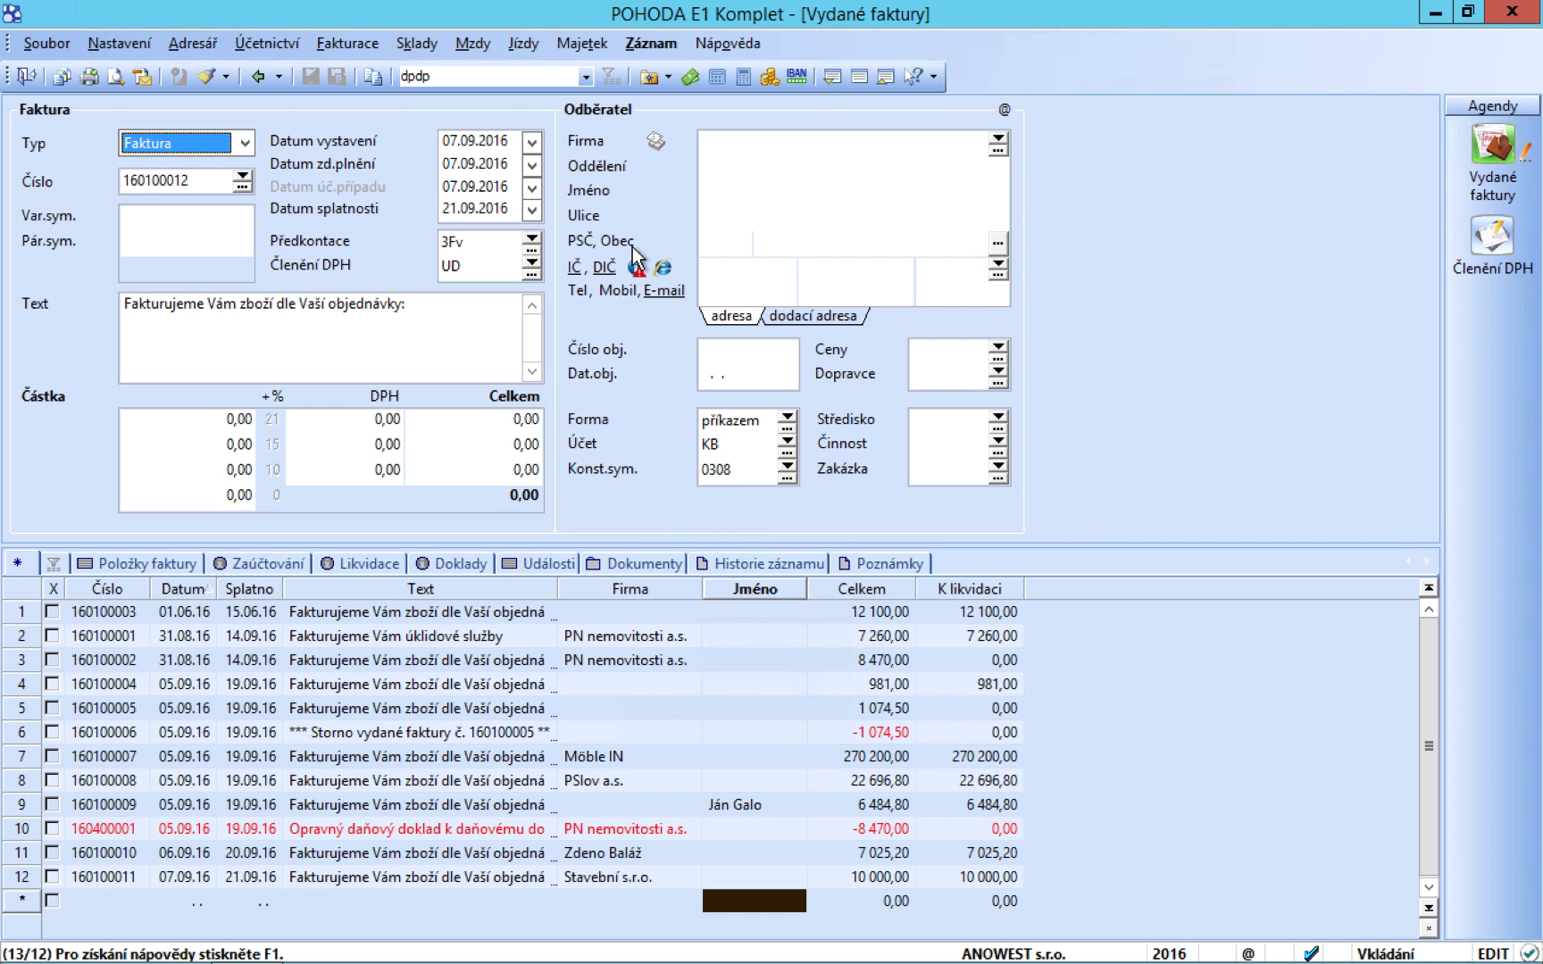
pyautogui.click(532, 266)
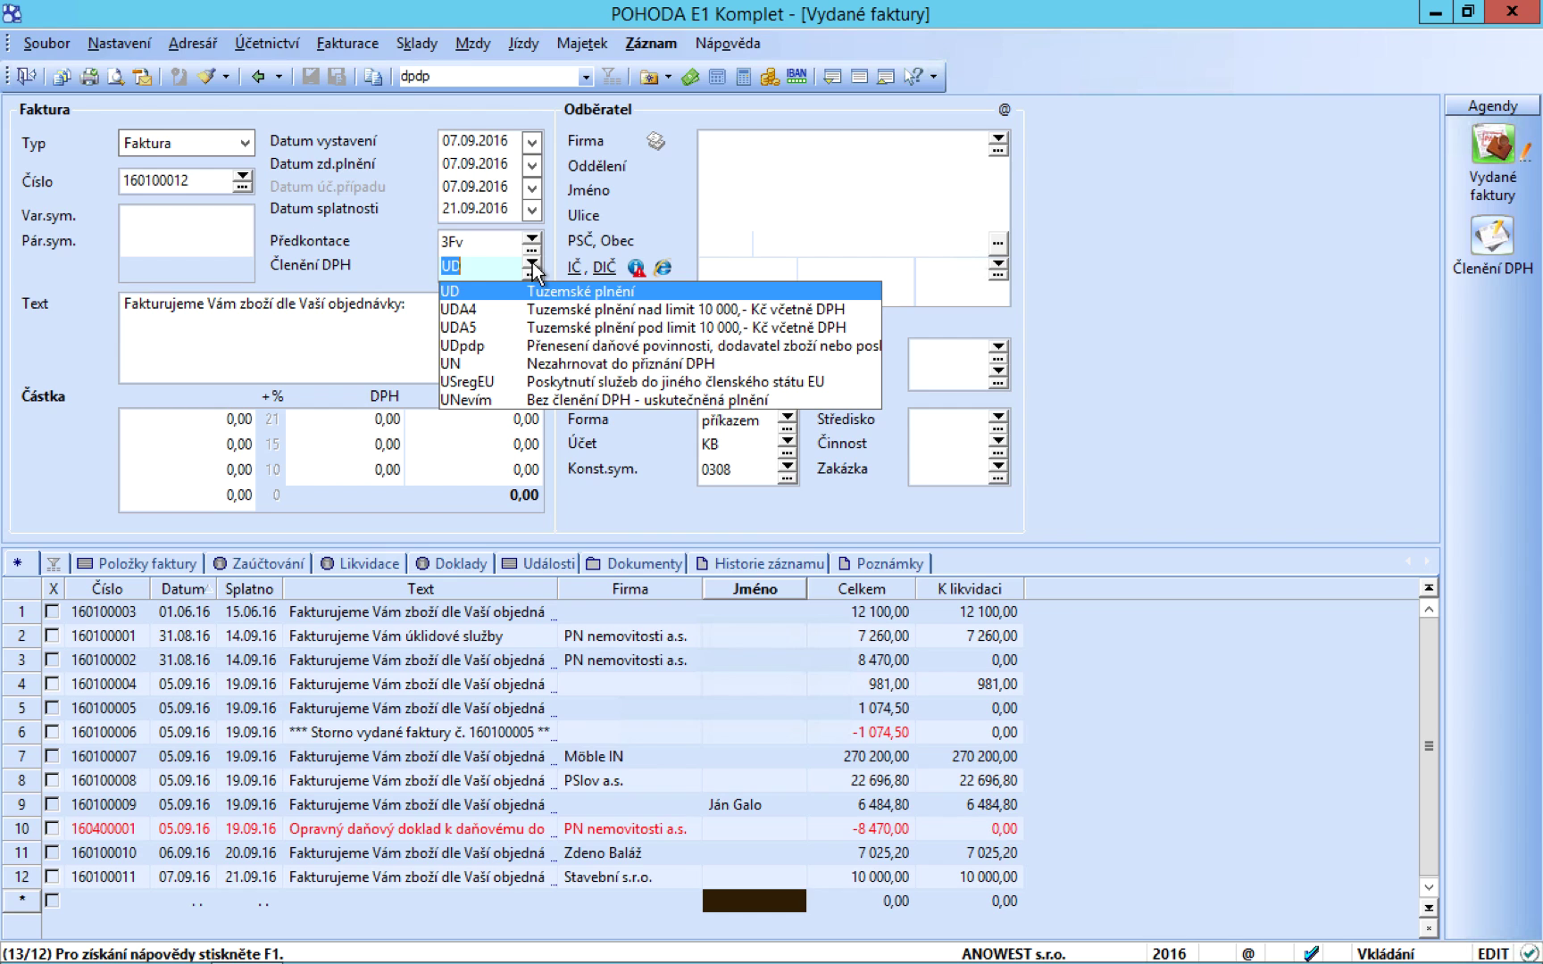
pyautogui.click(564, 348)
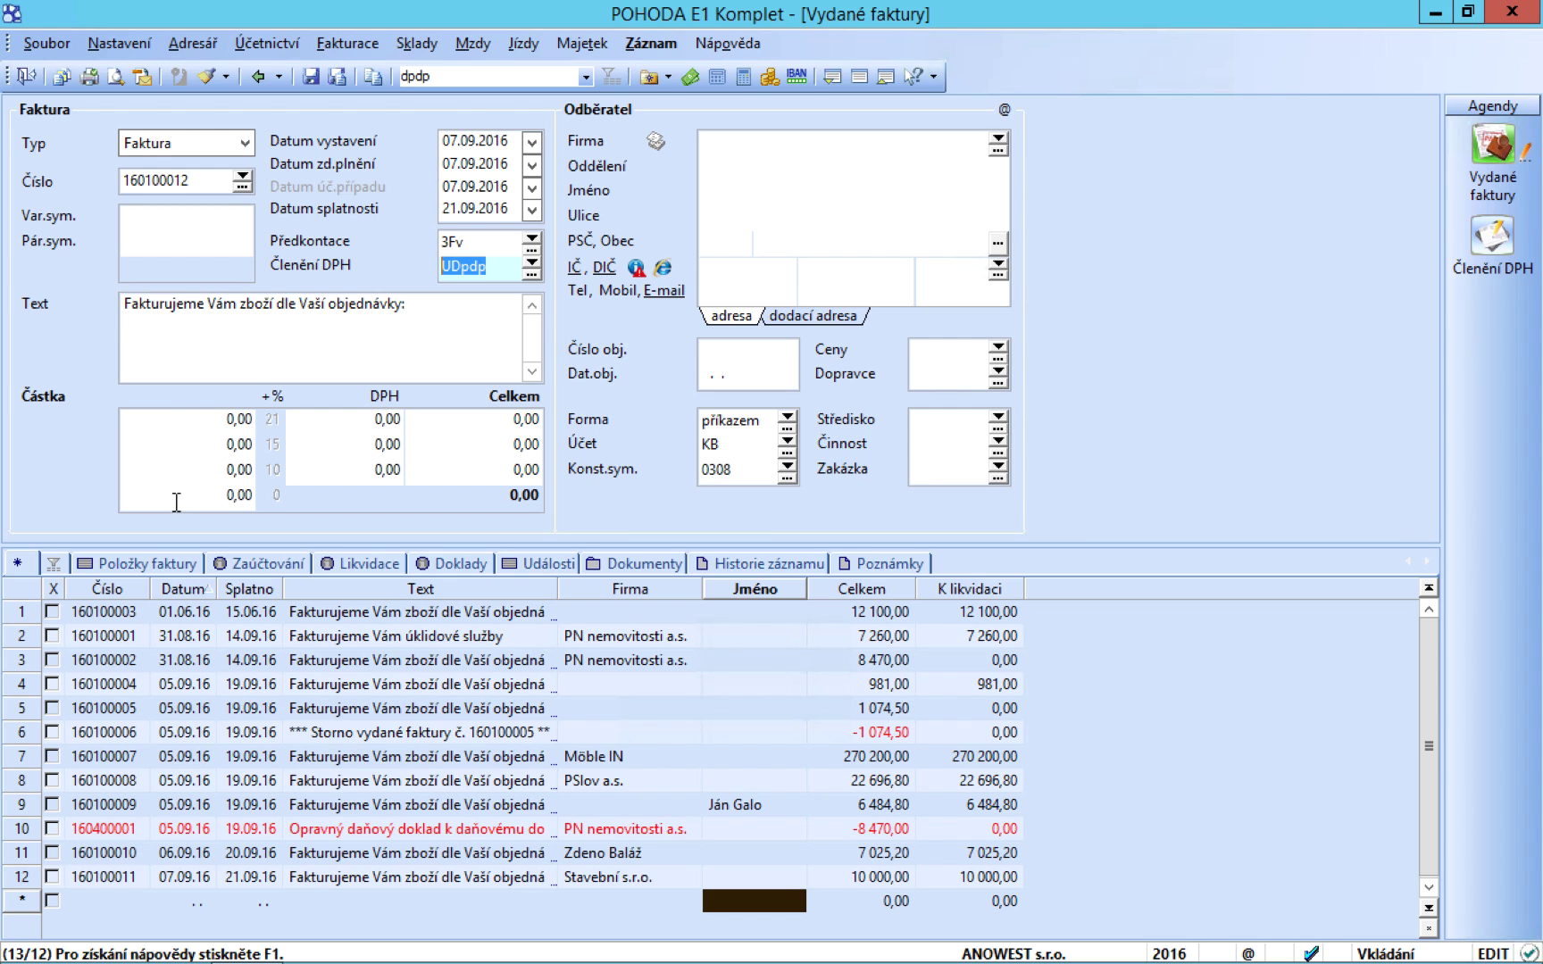
# - Enter 10000 as the issued invoice's base amount at the 21% VAT rate
pyautogui.click(173, 416)
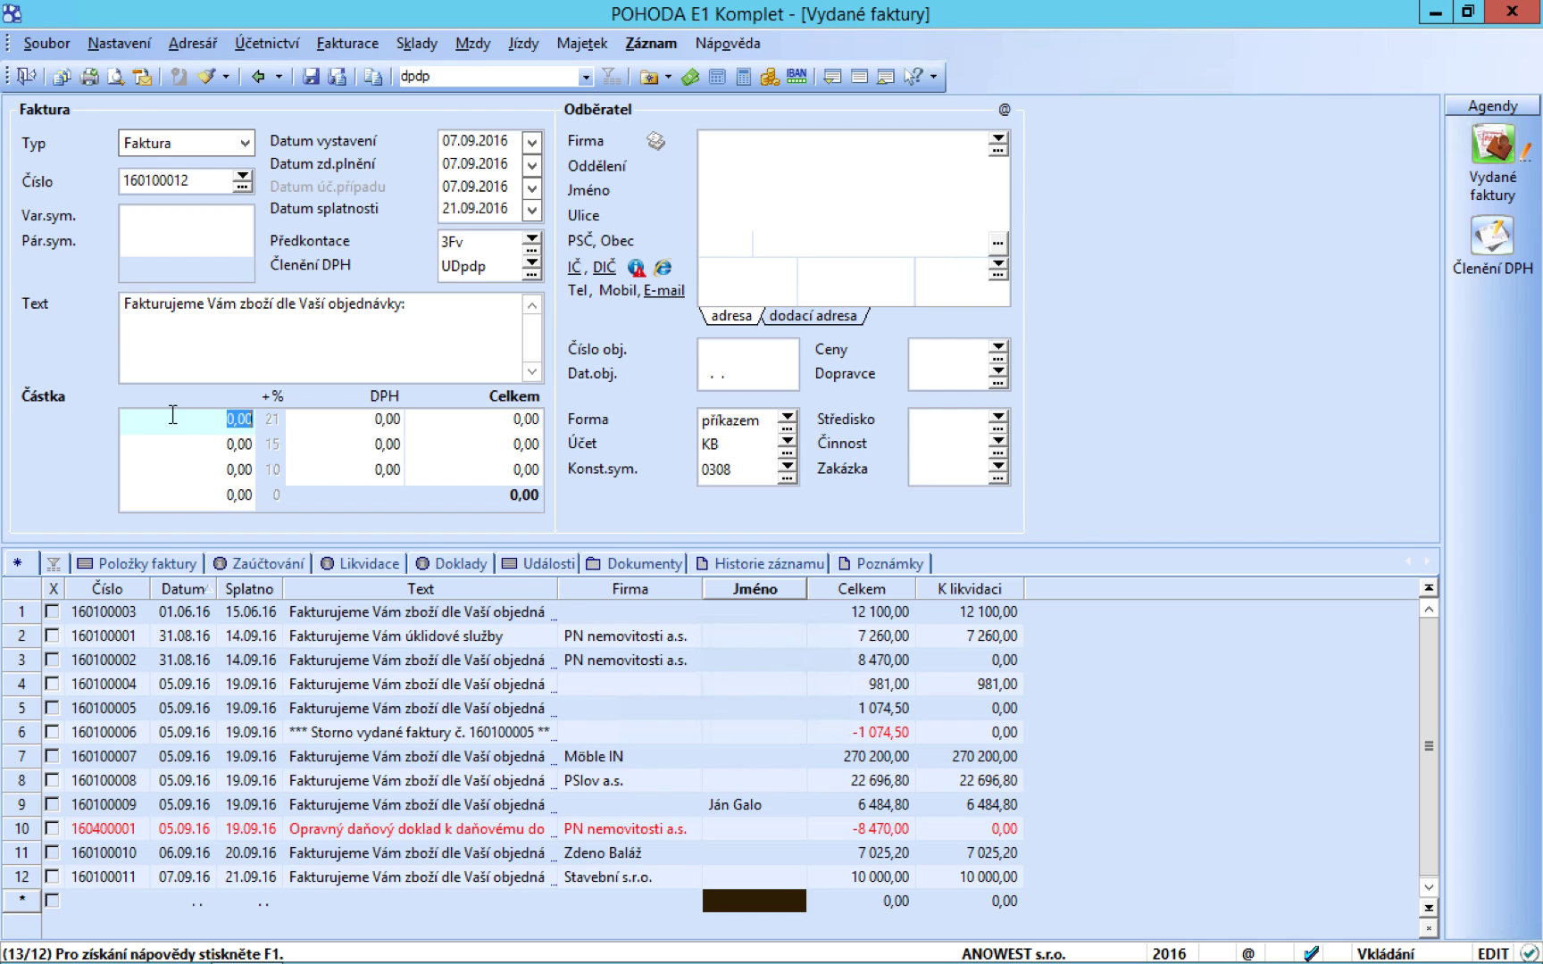
pyautogui.write('10000')
pyautogui.press('Tab')
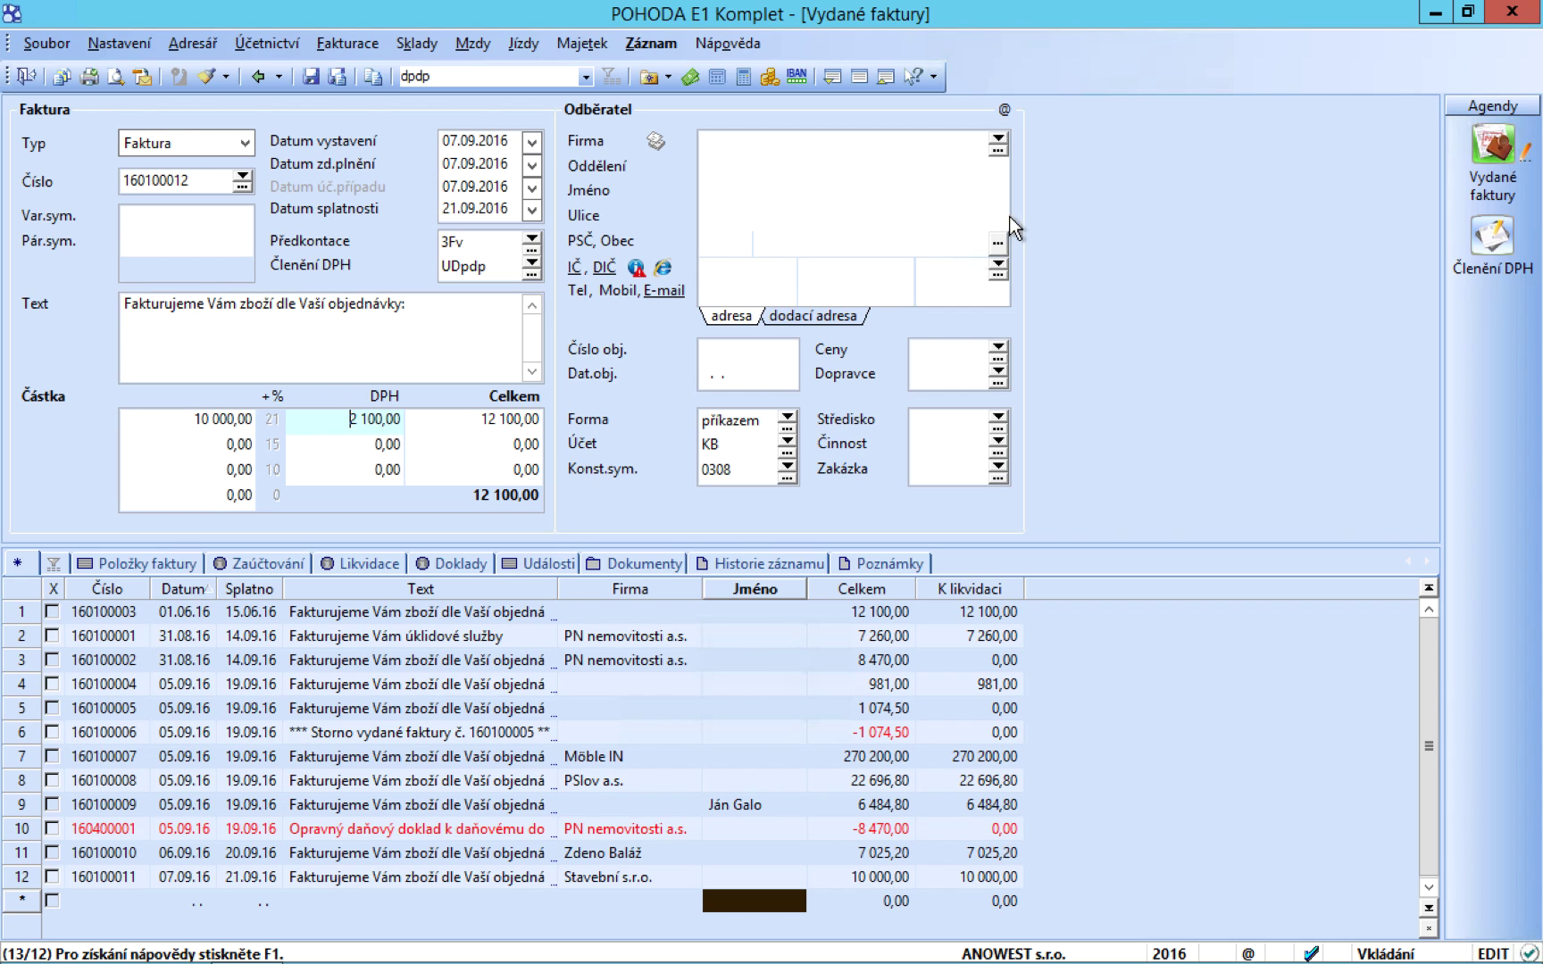
# - Choose Stavební s.r.o. as the customer and save the issued invoice, accepting the automatic adjustment of the VAT amount
pyautogui.click(998, 141)
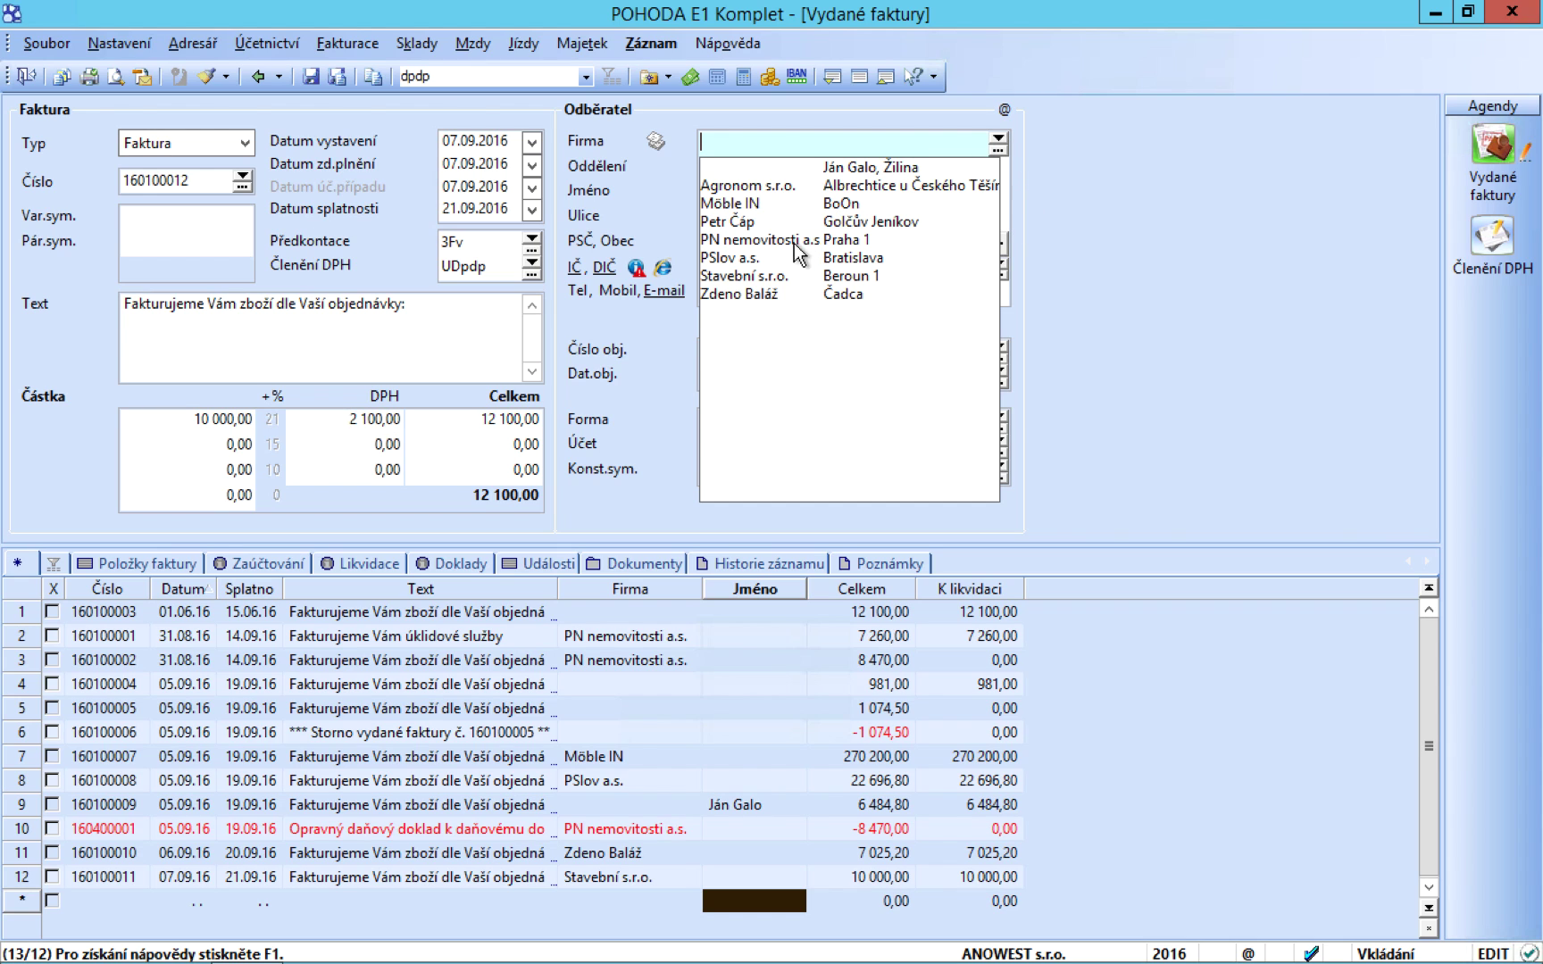
pyautogui.click(769, 275)
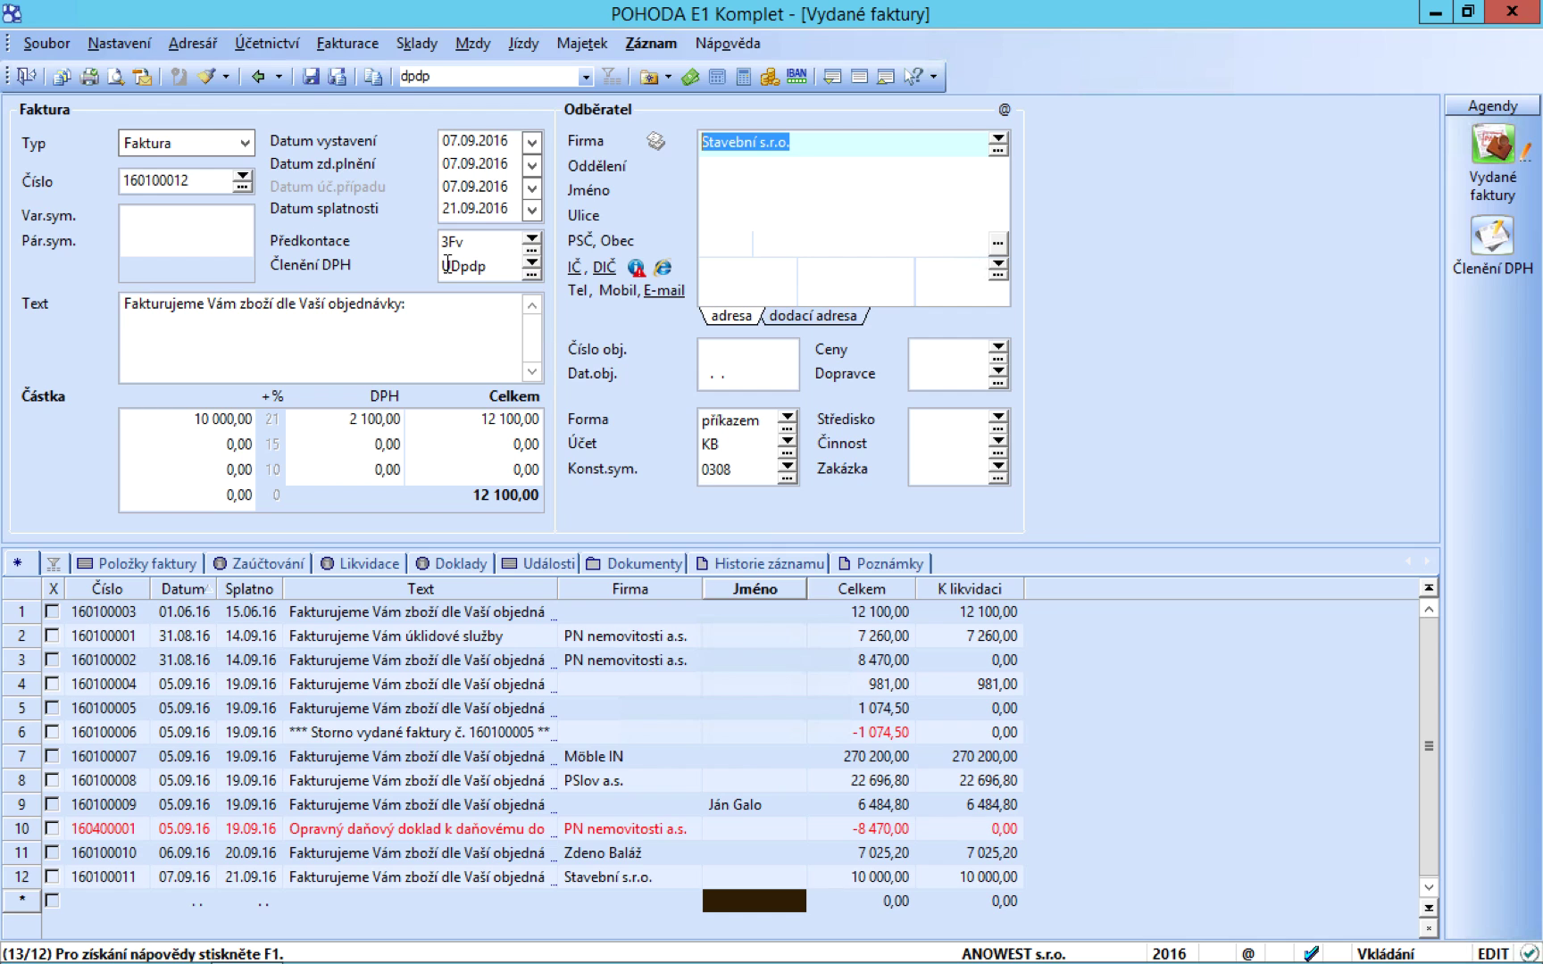
pyautogui.click(305, 79)
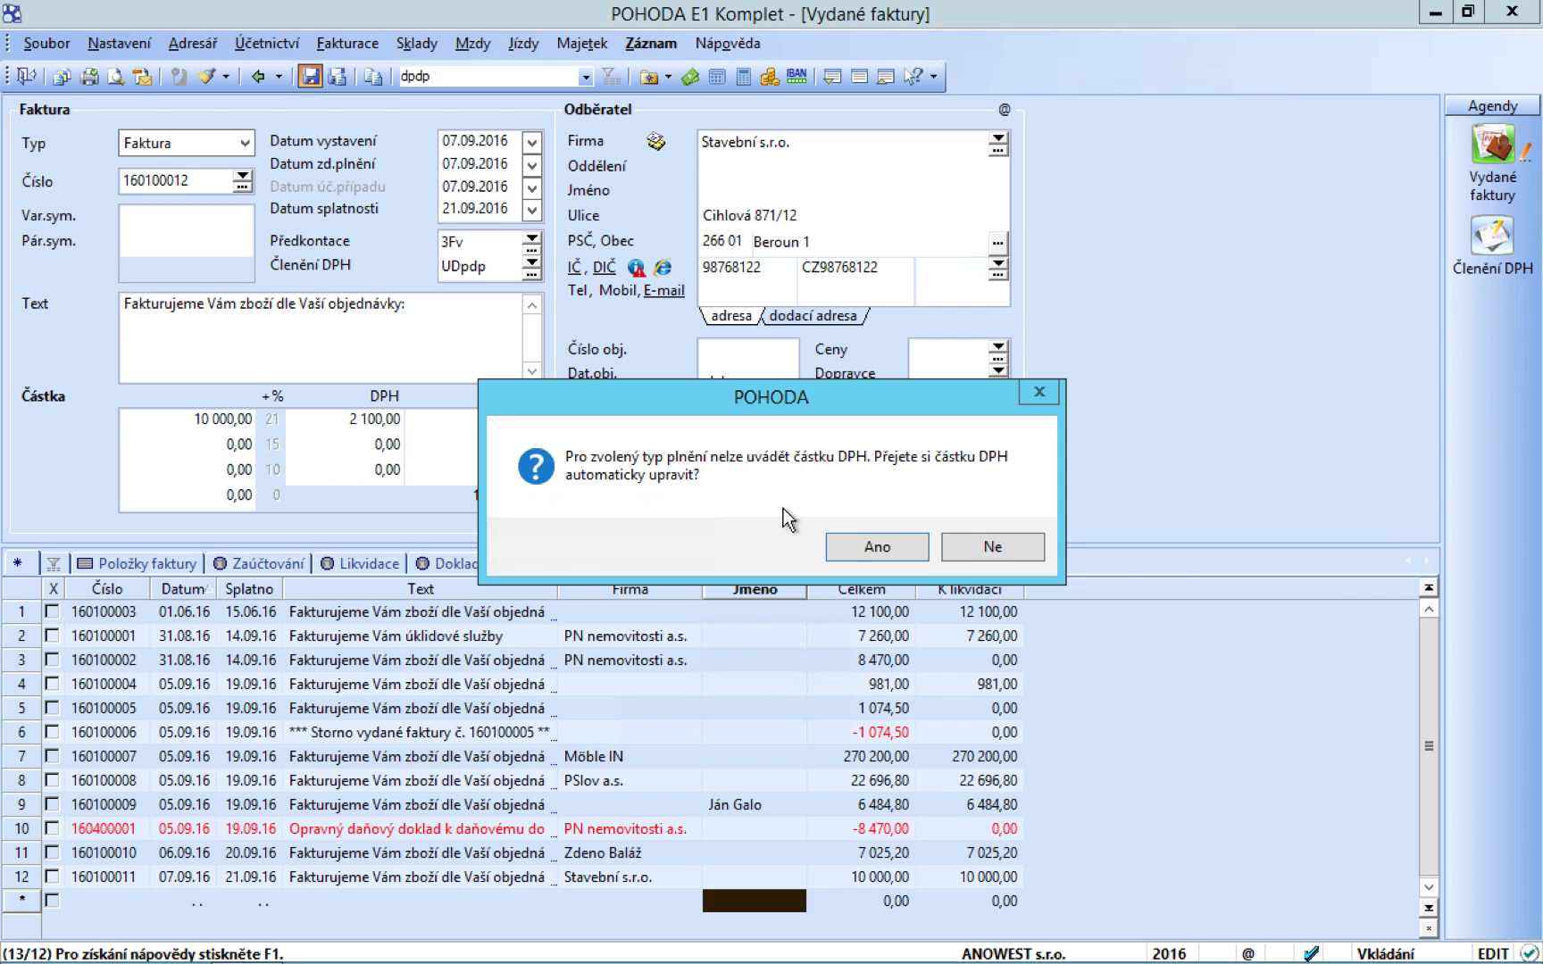
pyautogui.click(843, 550)
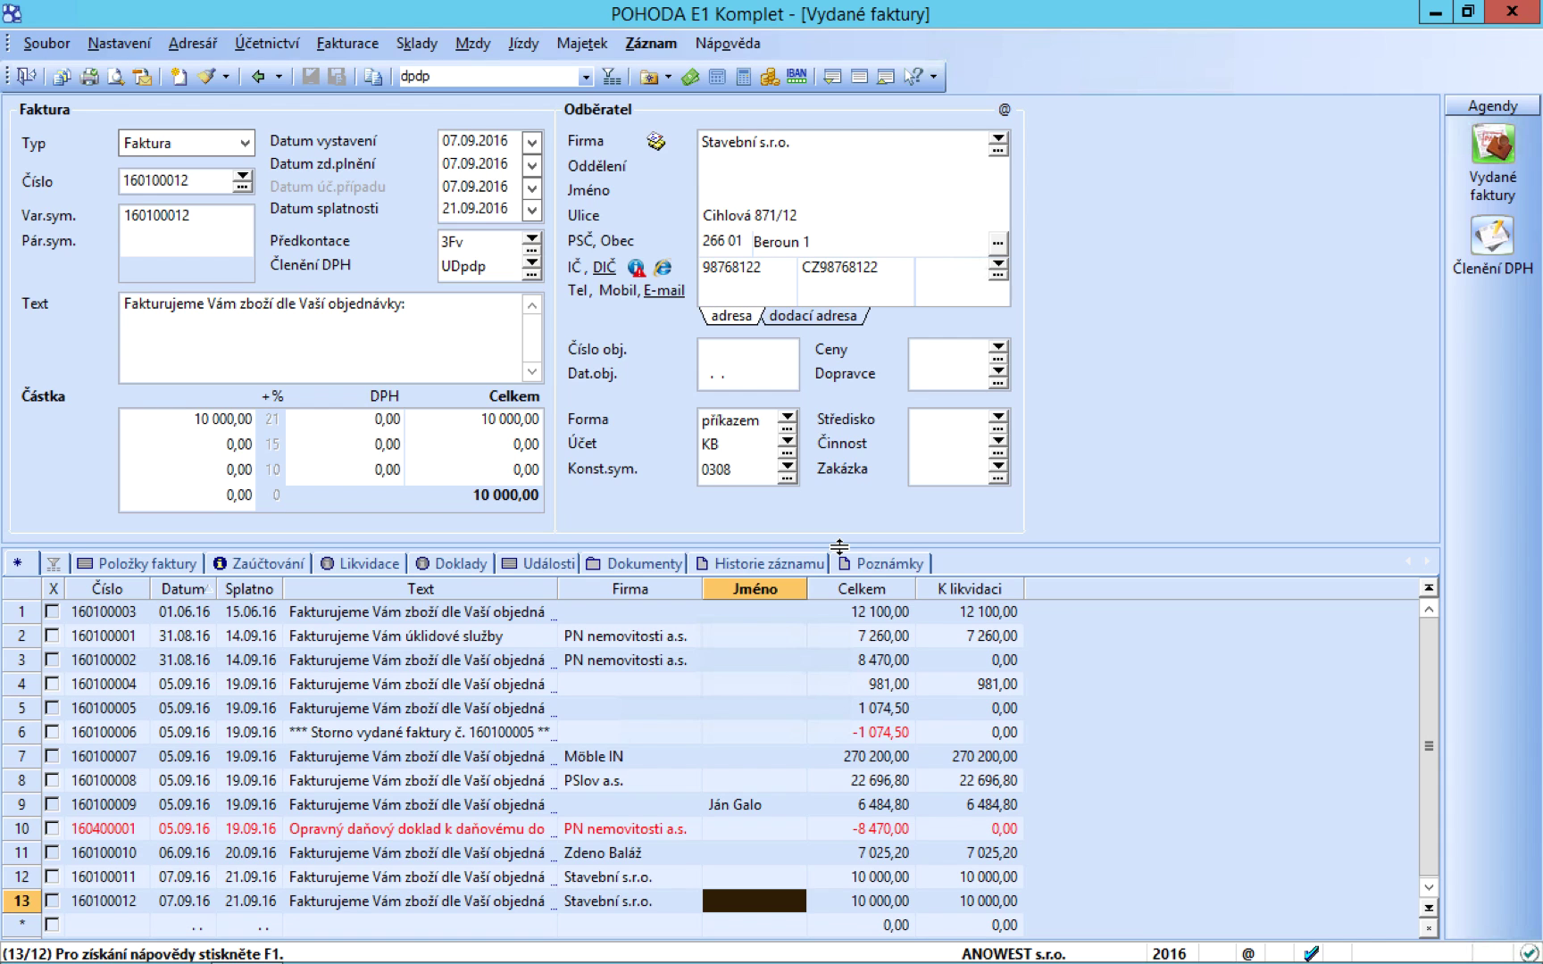
# - Create a new invoice in Přijaté faktury with document number FV26077 and supplier Stavební s.r.o
pyautogui.click(312, 42)
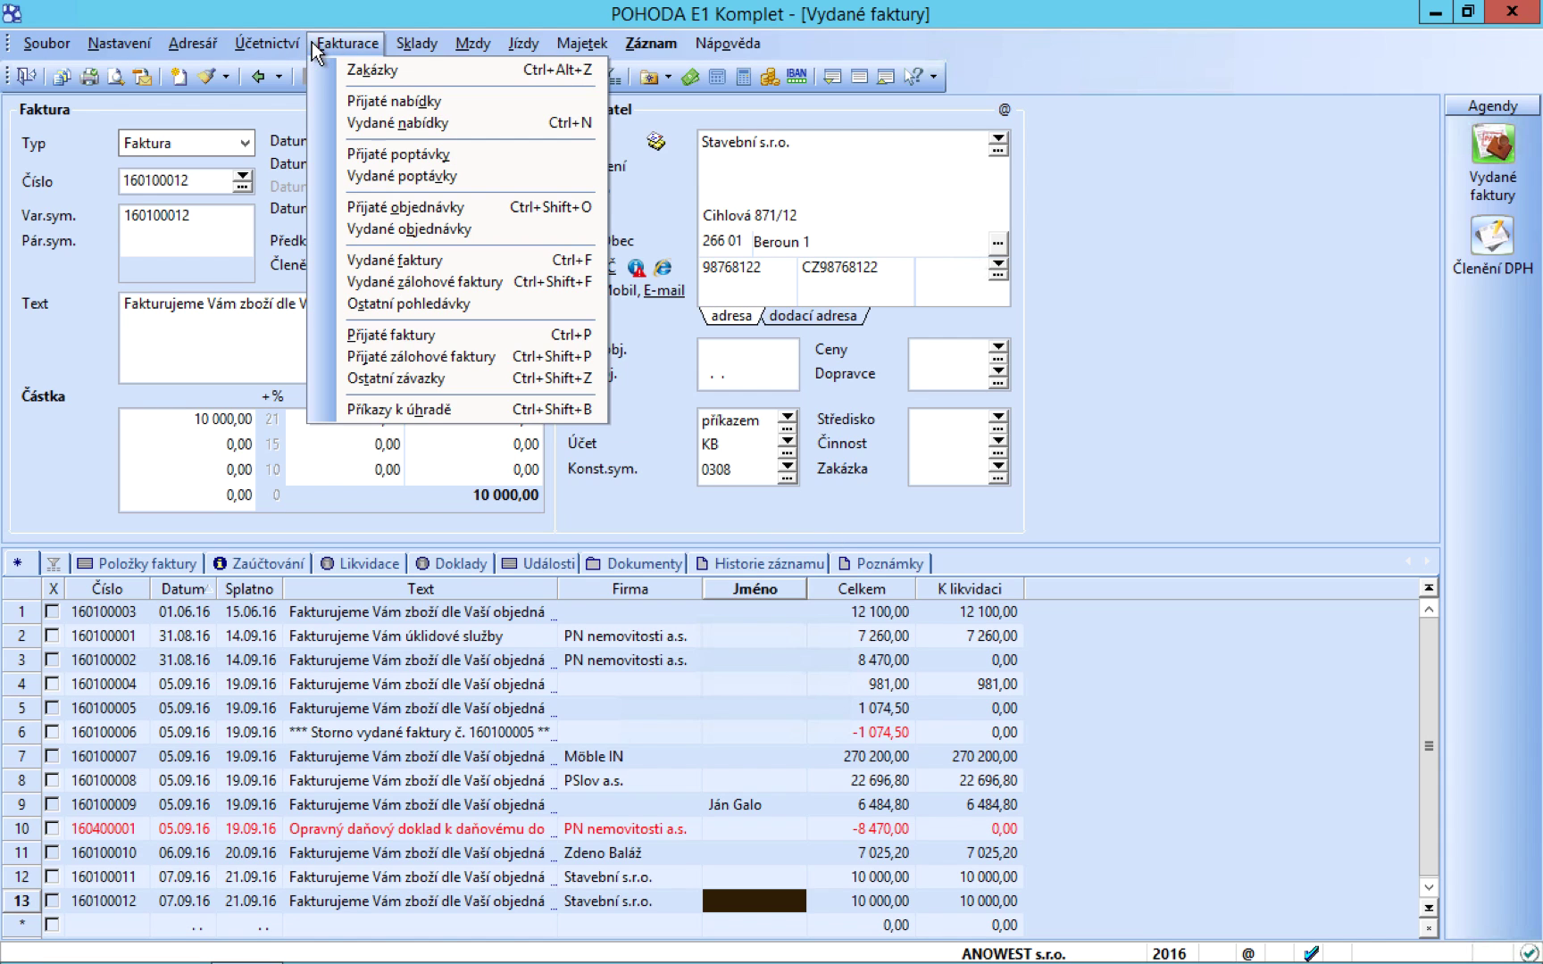
pyautogui.click(316, 335)
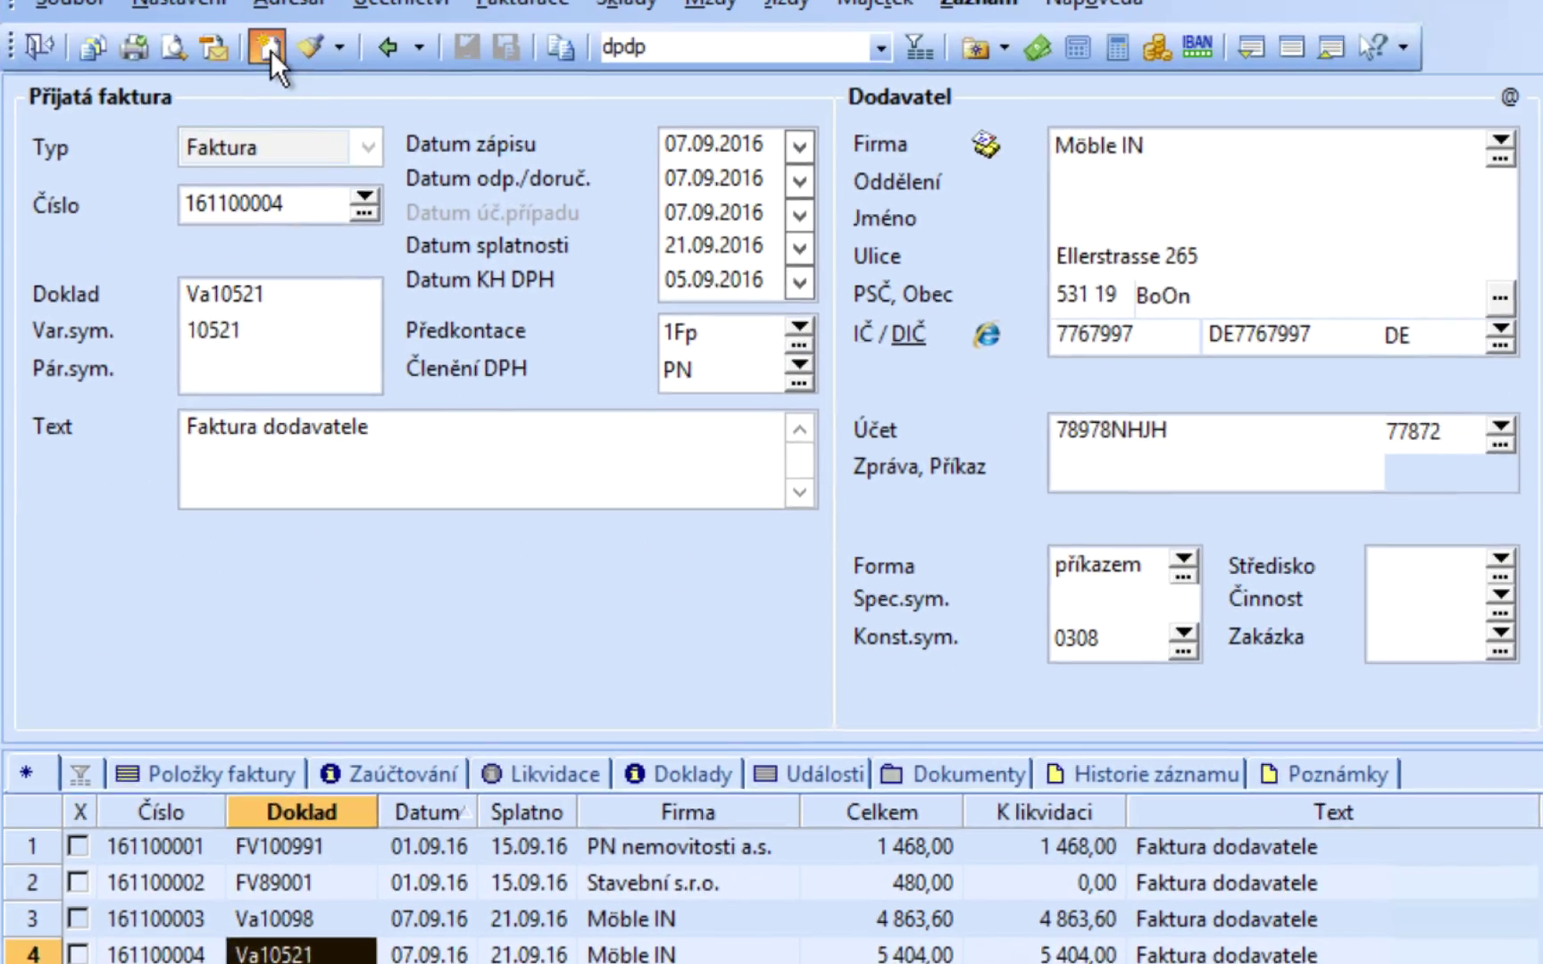
pyautogui.click(203, 69)
pyautogui.click(182, 250)
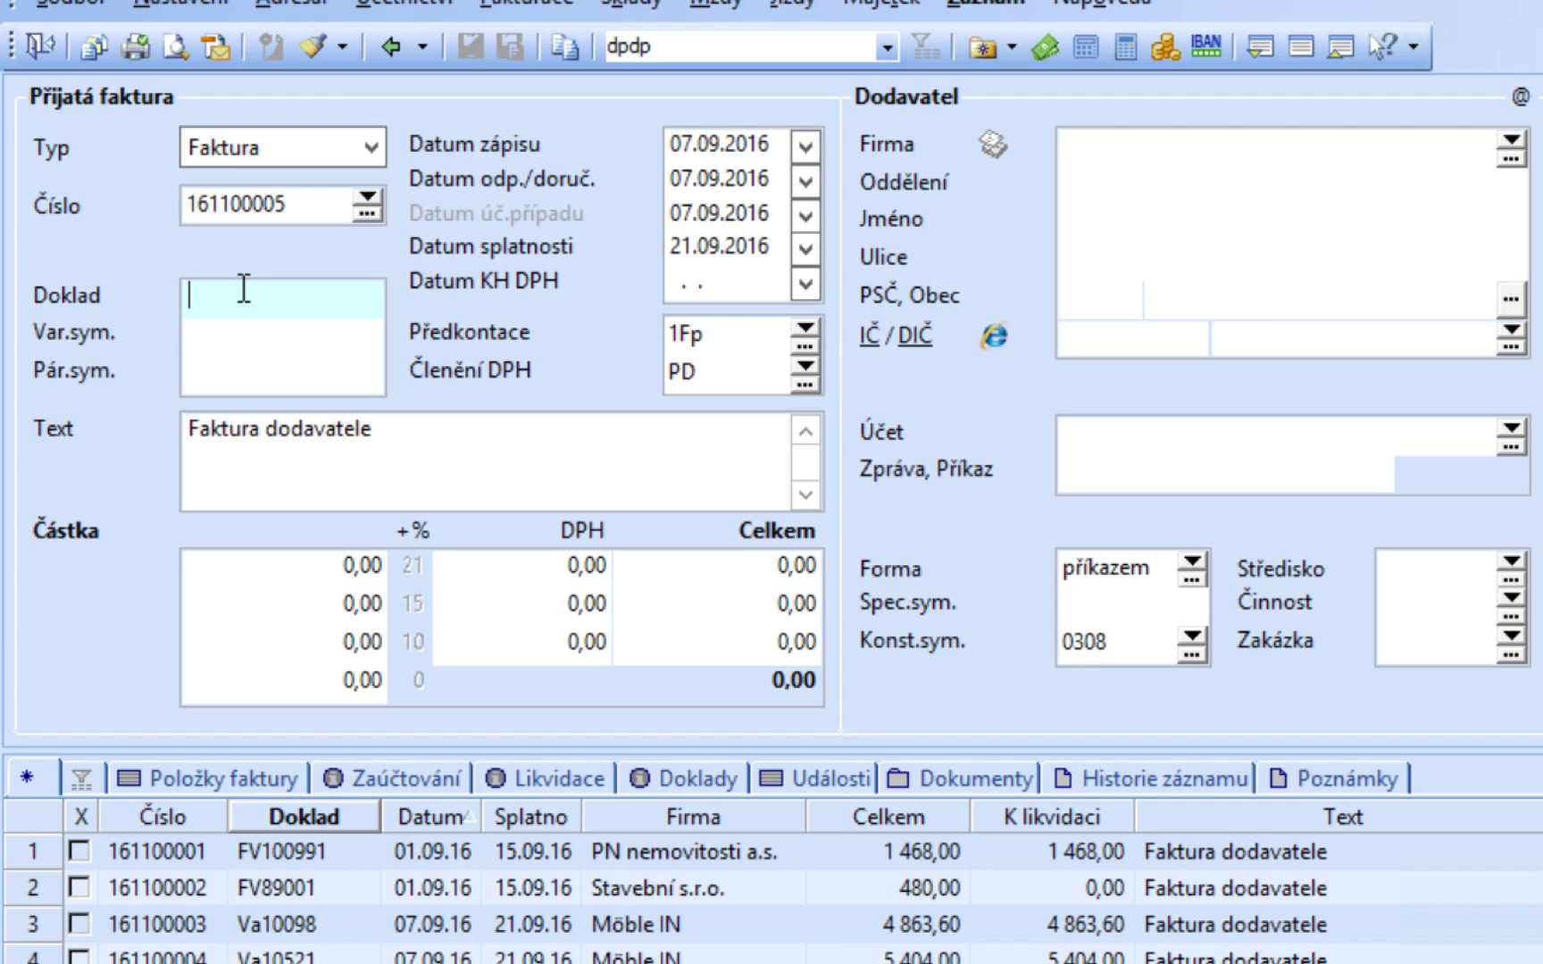
pyautogui.write('FV26077')
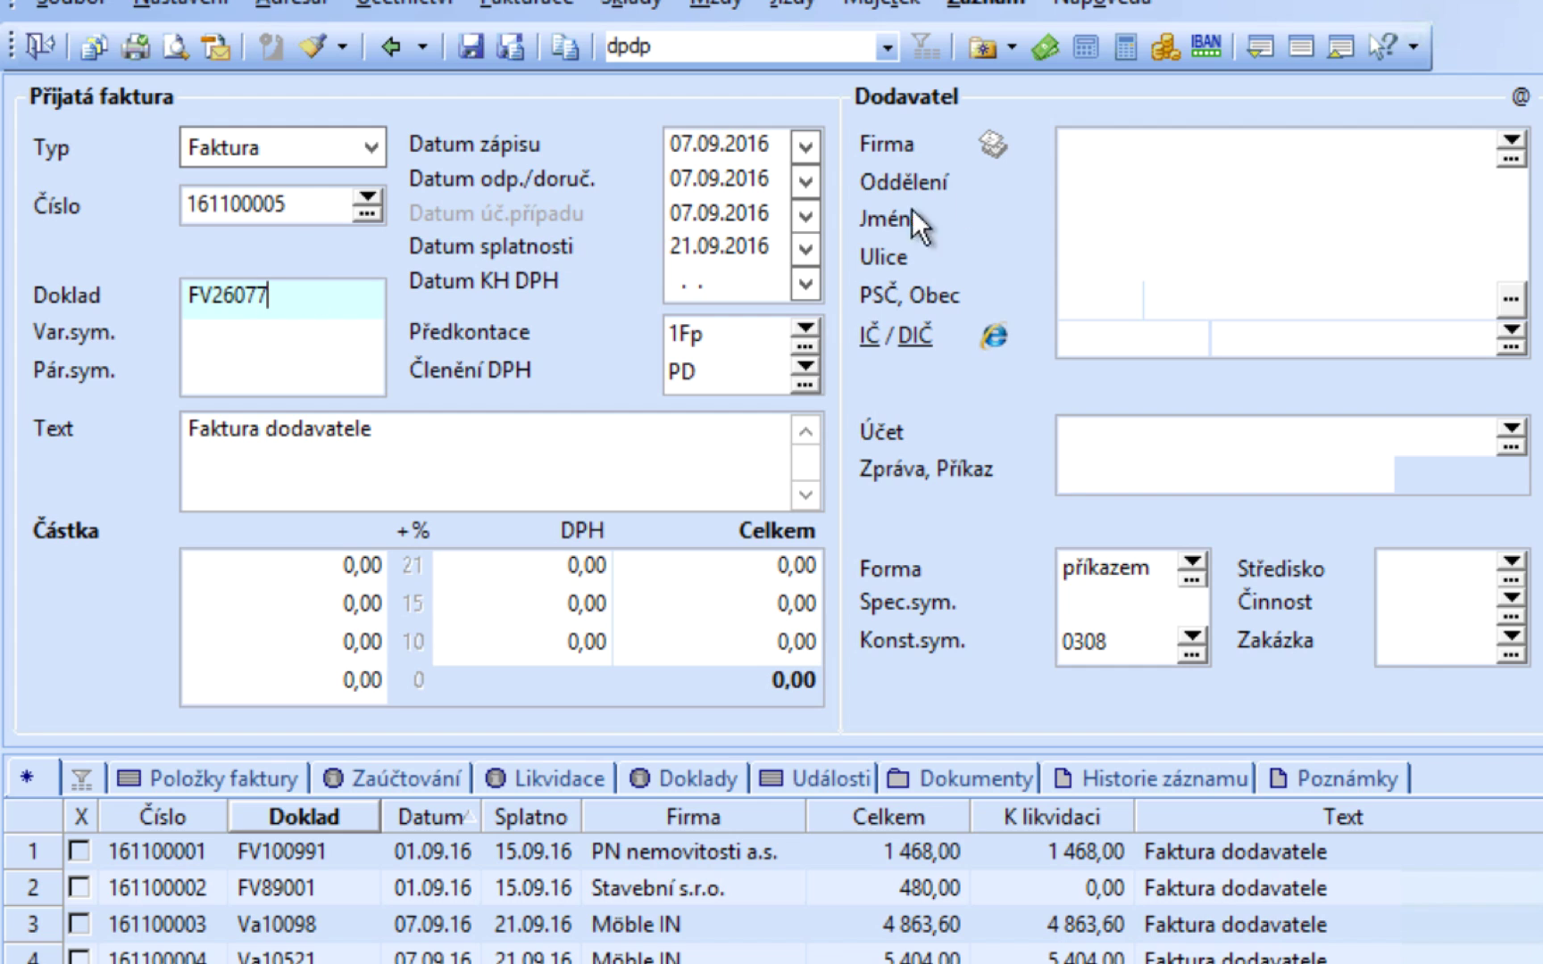
pyautogui.click(1517, 143)
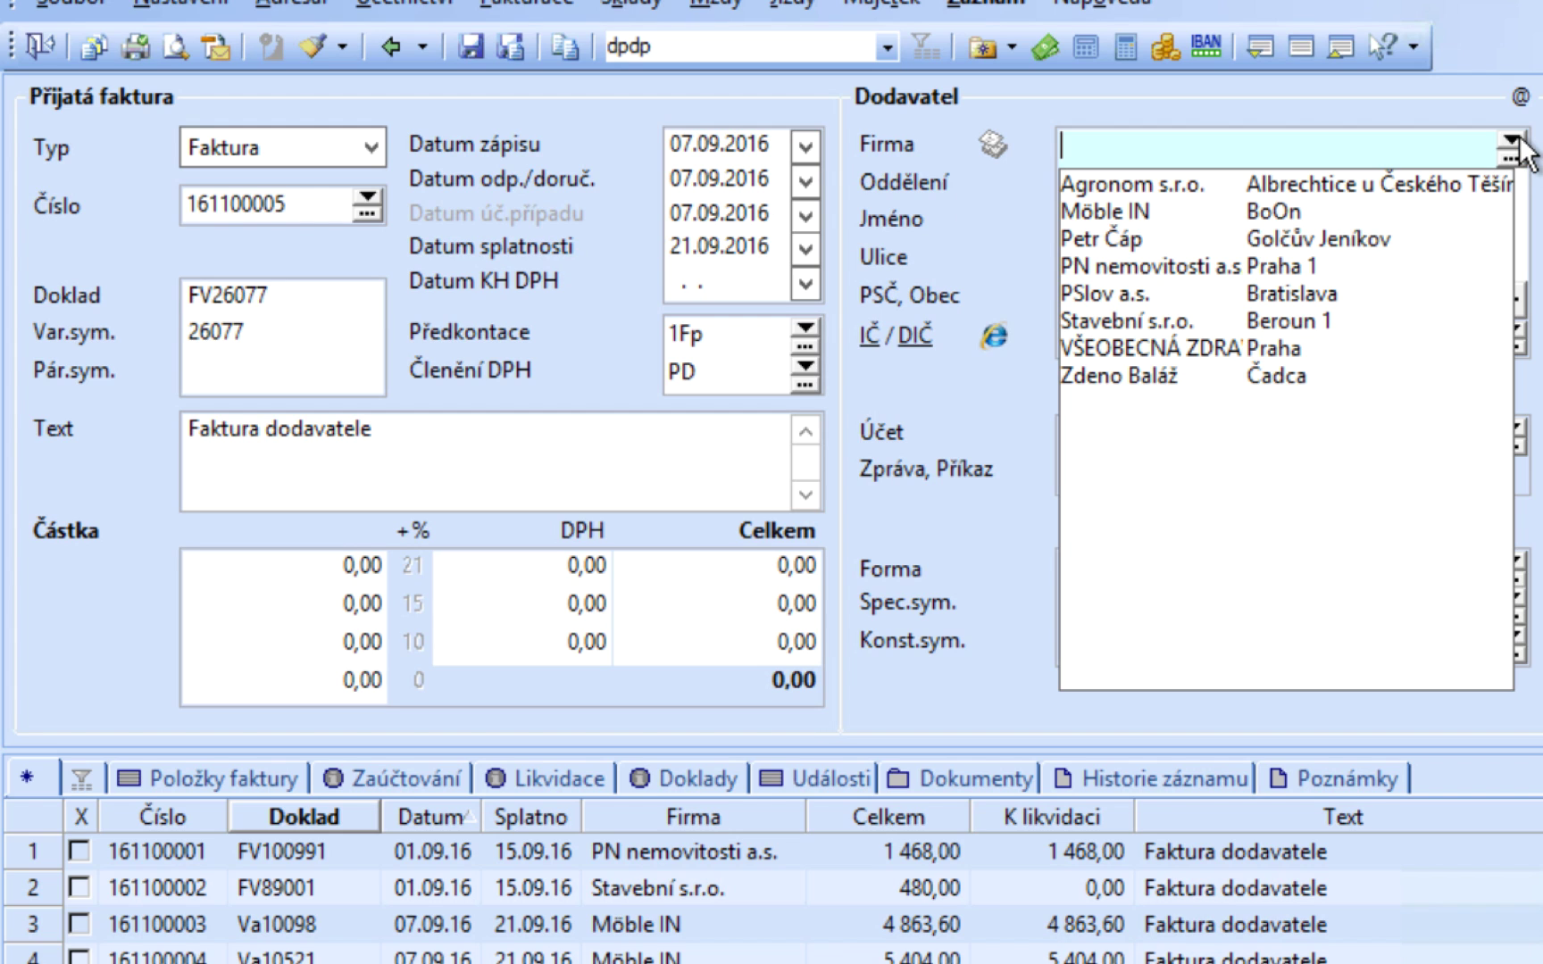
pyautogui.click(1206, 320)
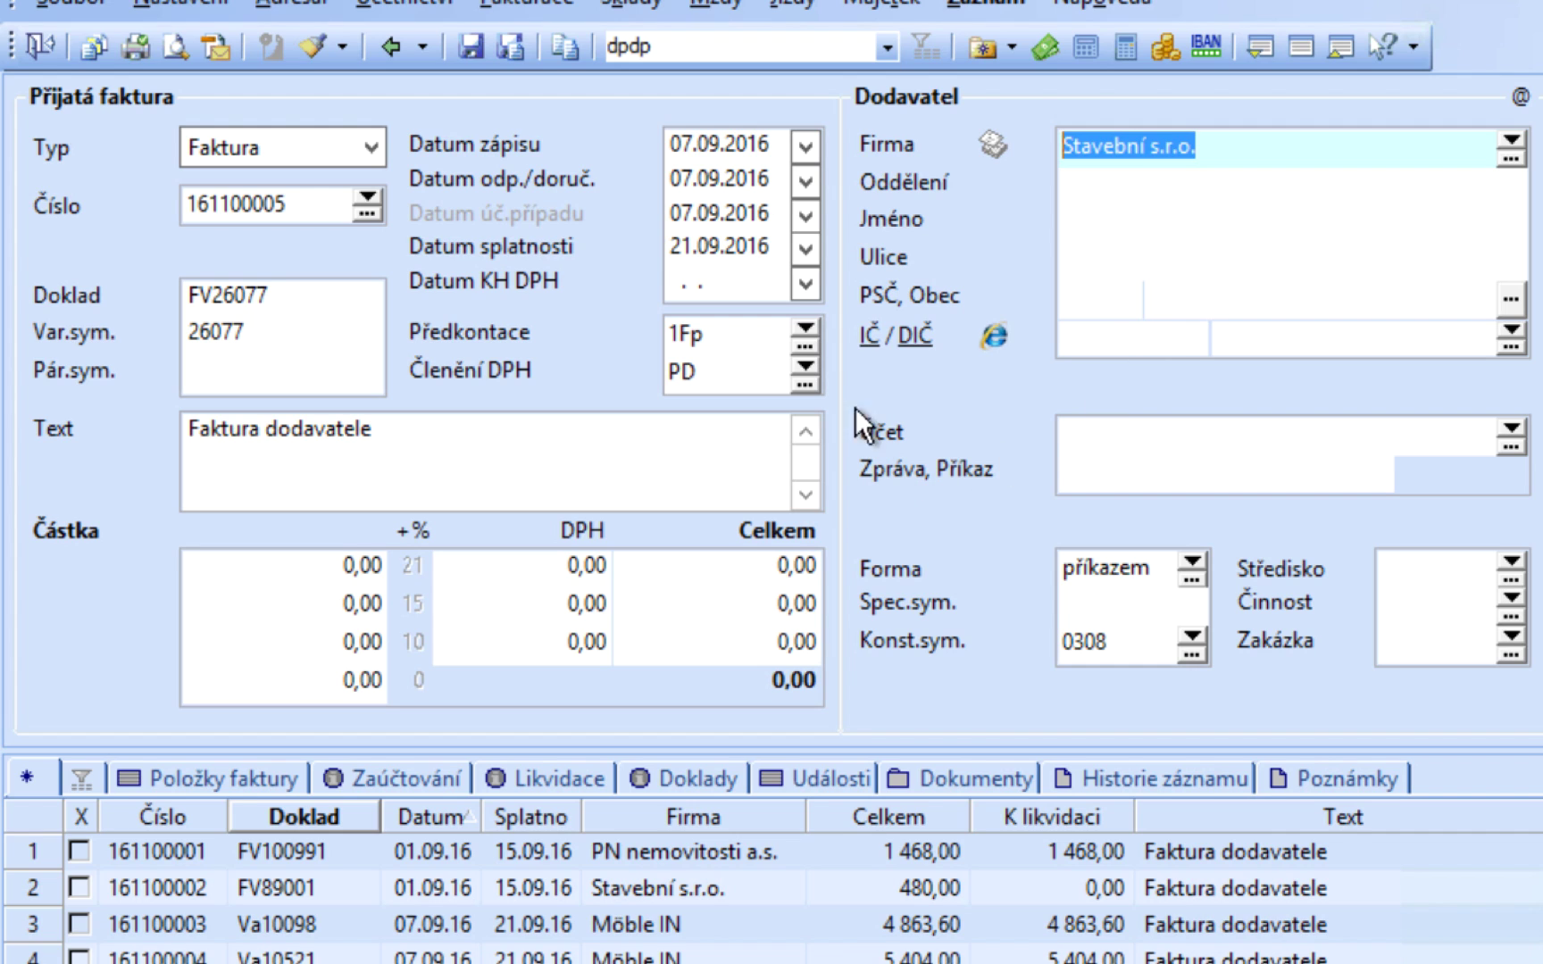
# - Set the received invoice's Předkontace to 2Fp (Nakoupené ostatní služby) and its Členění DPH to PN
pyautogui.click(803, 338)
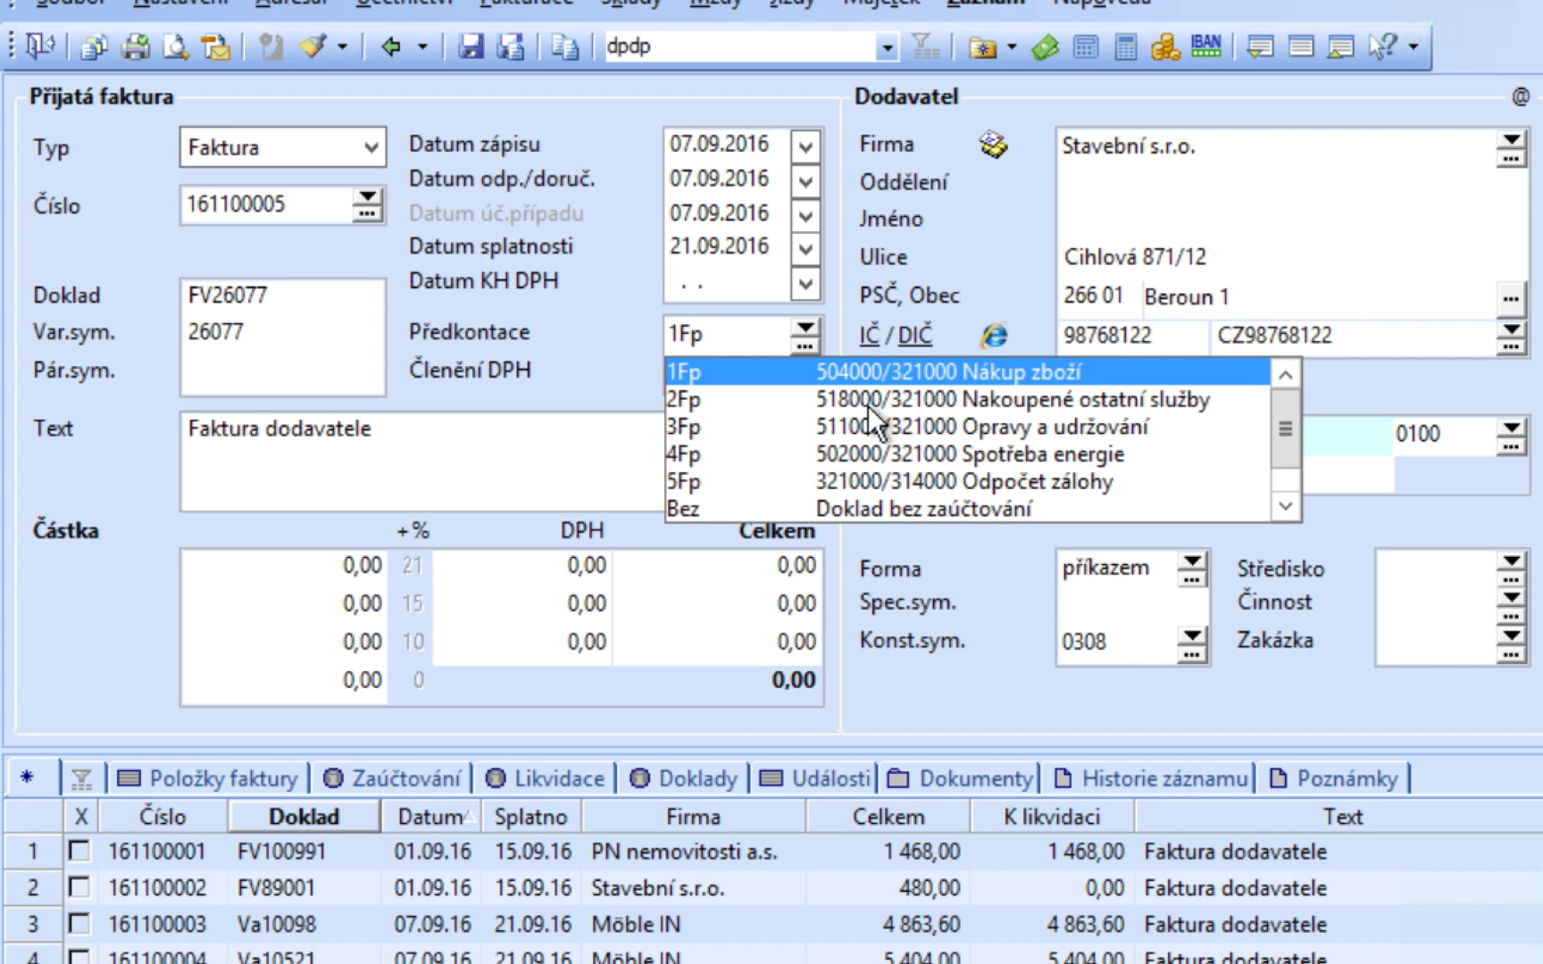
pyautogui.click(896, 400)
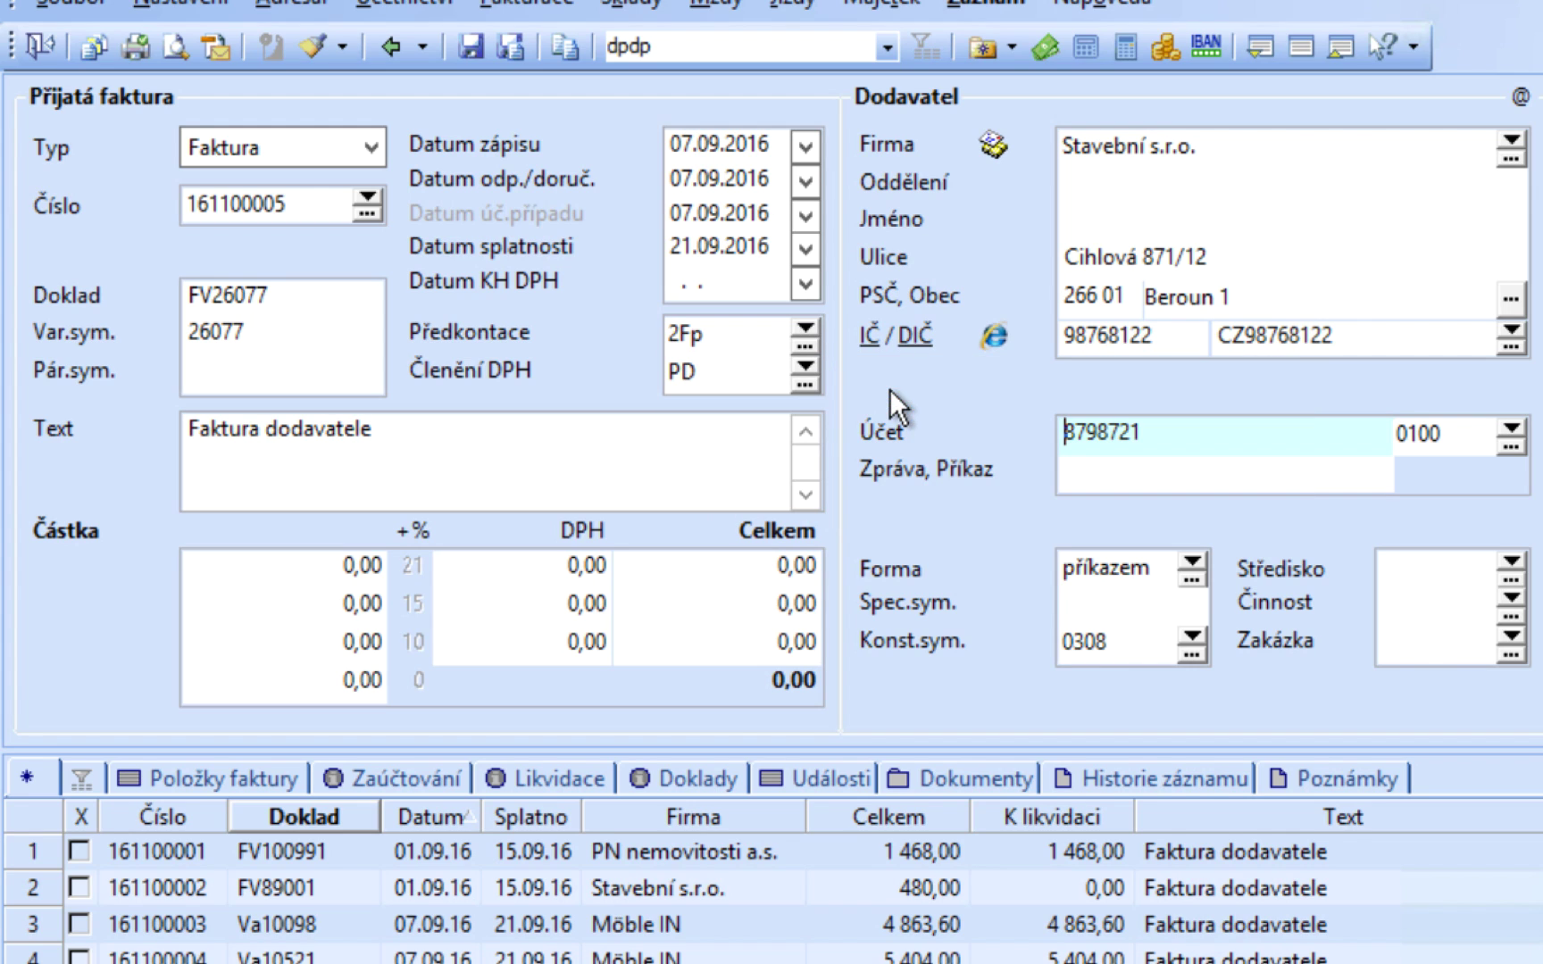
pyautogui.click(812, 366)
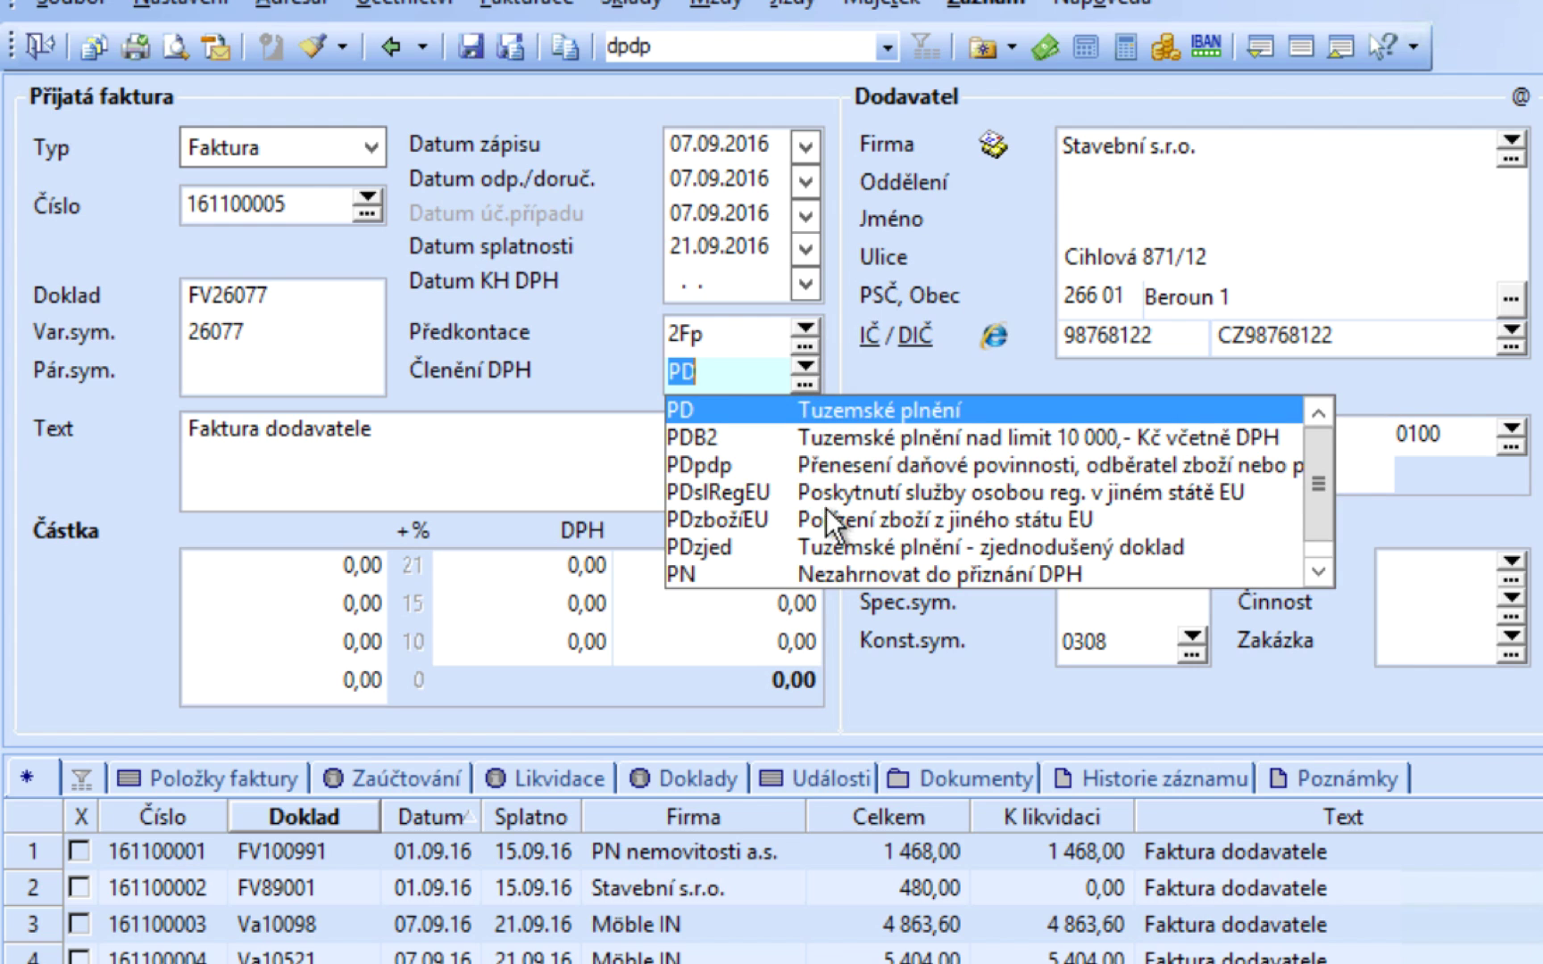
pyautogui.click(826, 572)
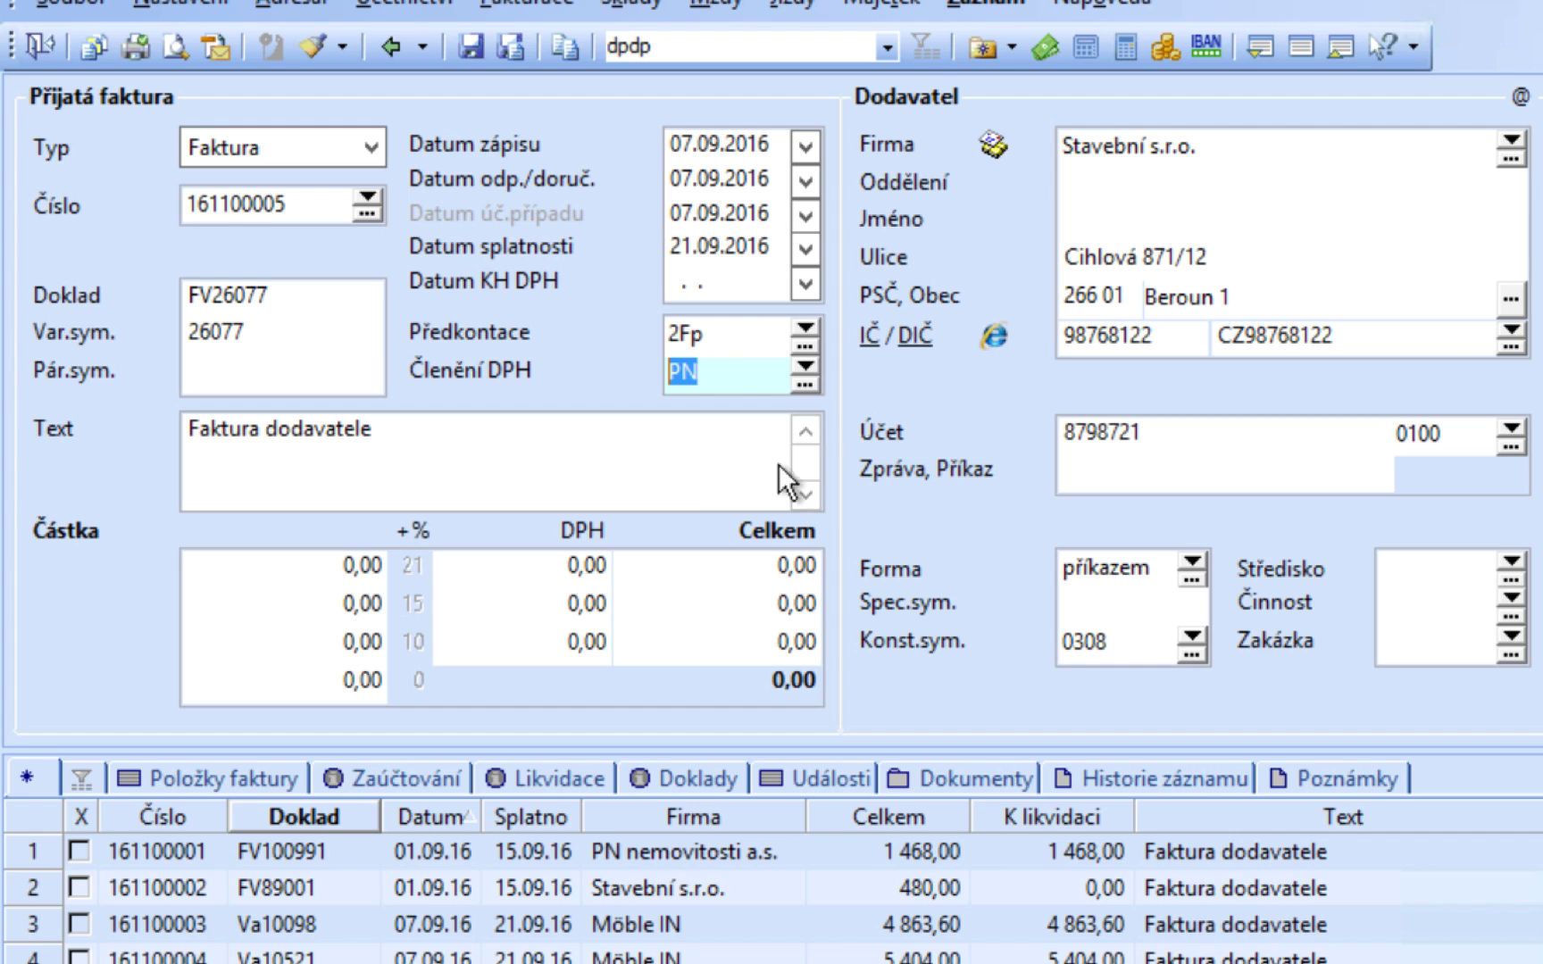
# - Enter 8000 as the received invoice's amount at the 0% rate and 05.09.2016 as its Datum KH DPH, and save the invoice
pyautogui.click(308, 686)
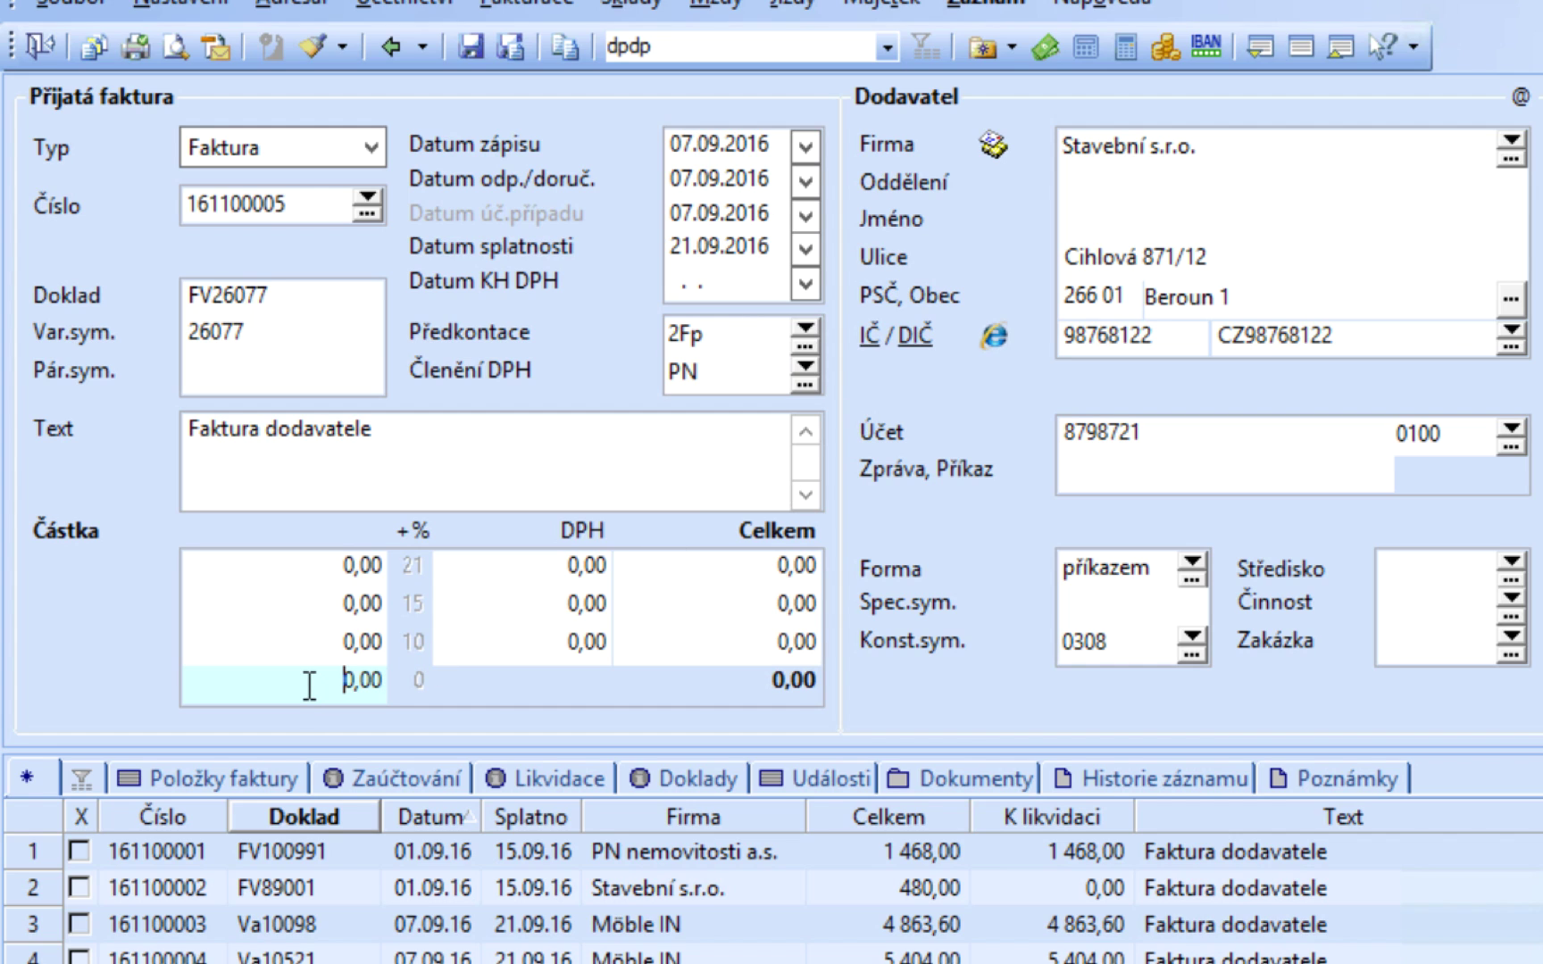
pyautogui.write('800')
pyautogui.click(807, 284)
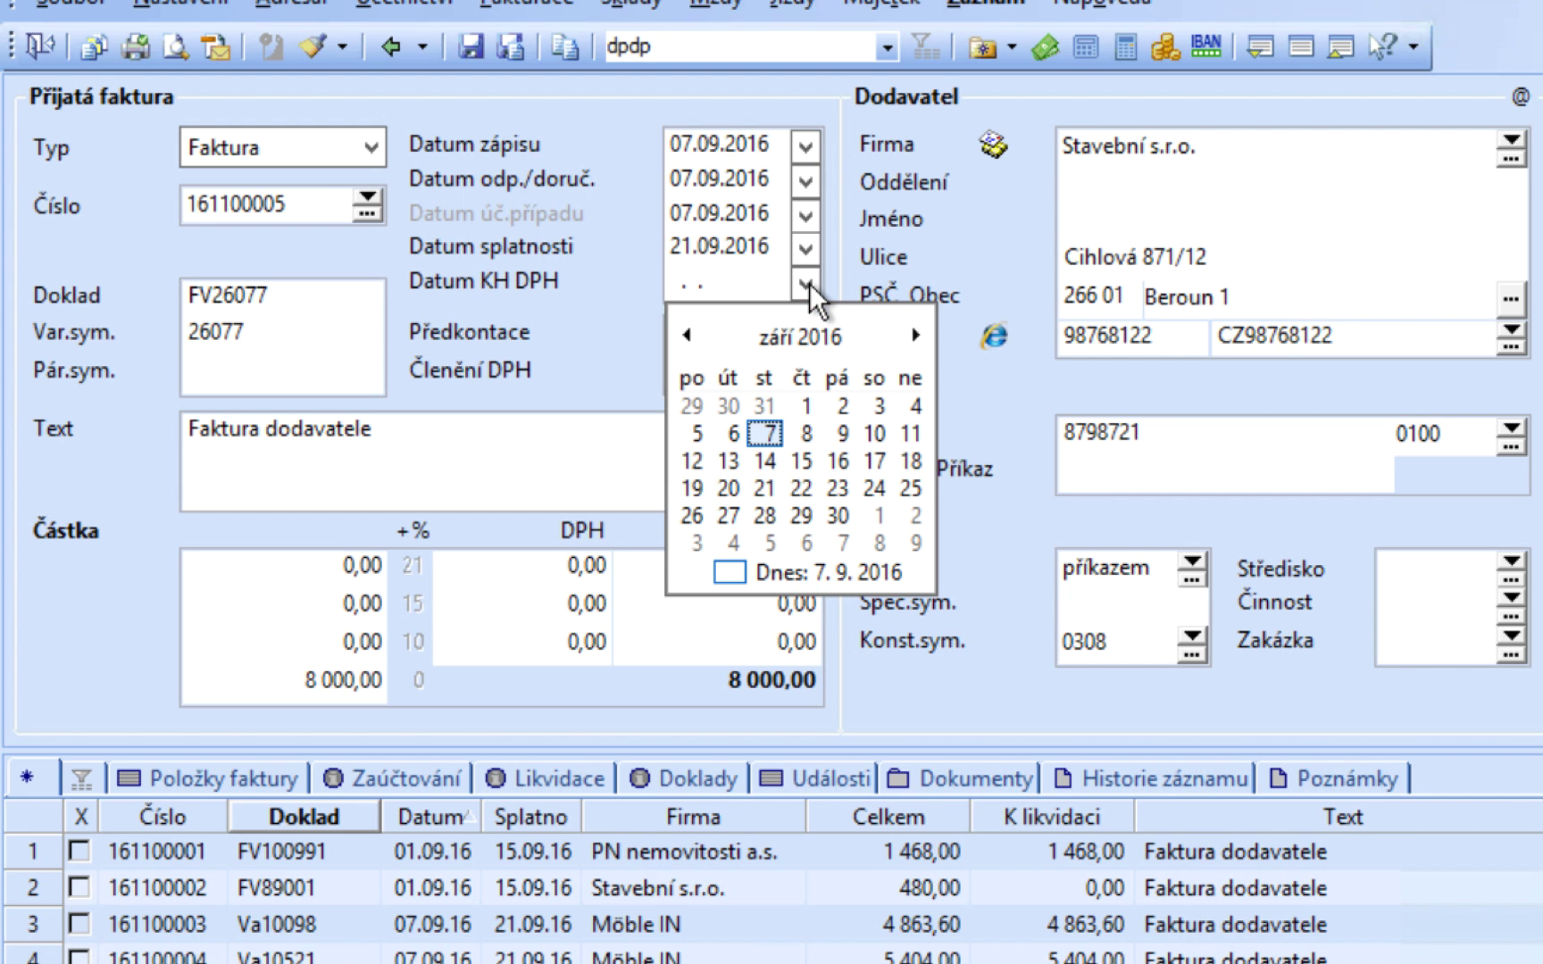
pyautogui.click(697, 433)
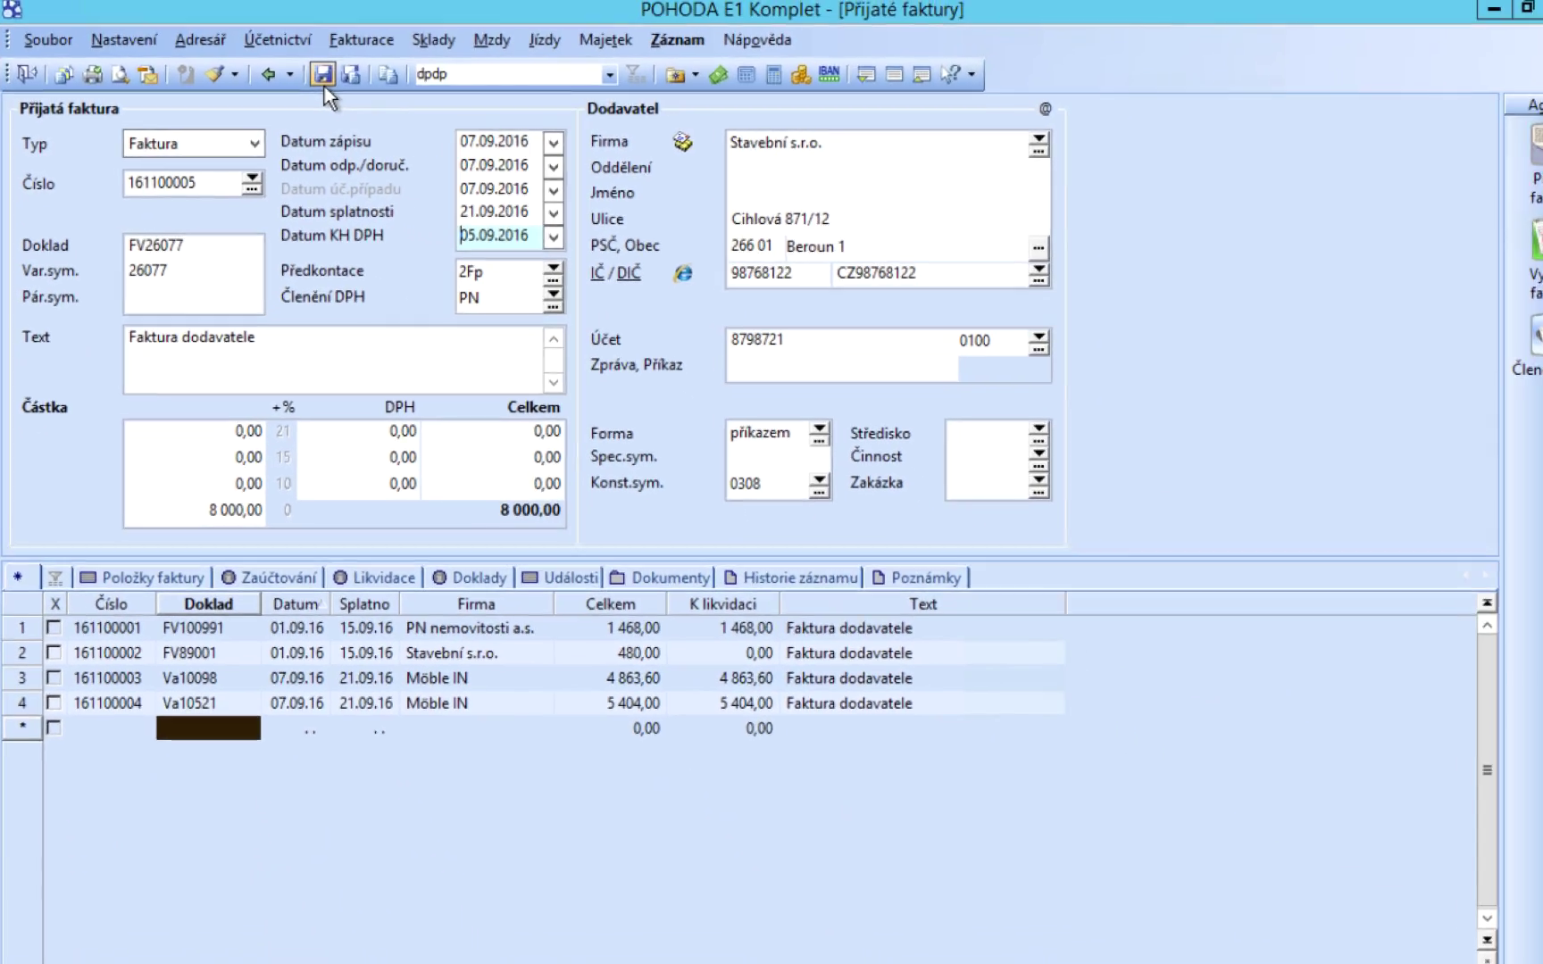
pyautogui.click(323, 73)
pyautogui.click(849, 612)
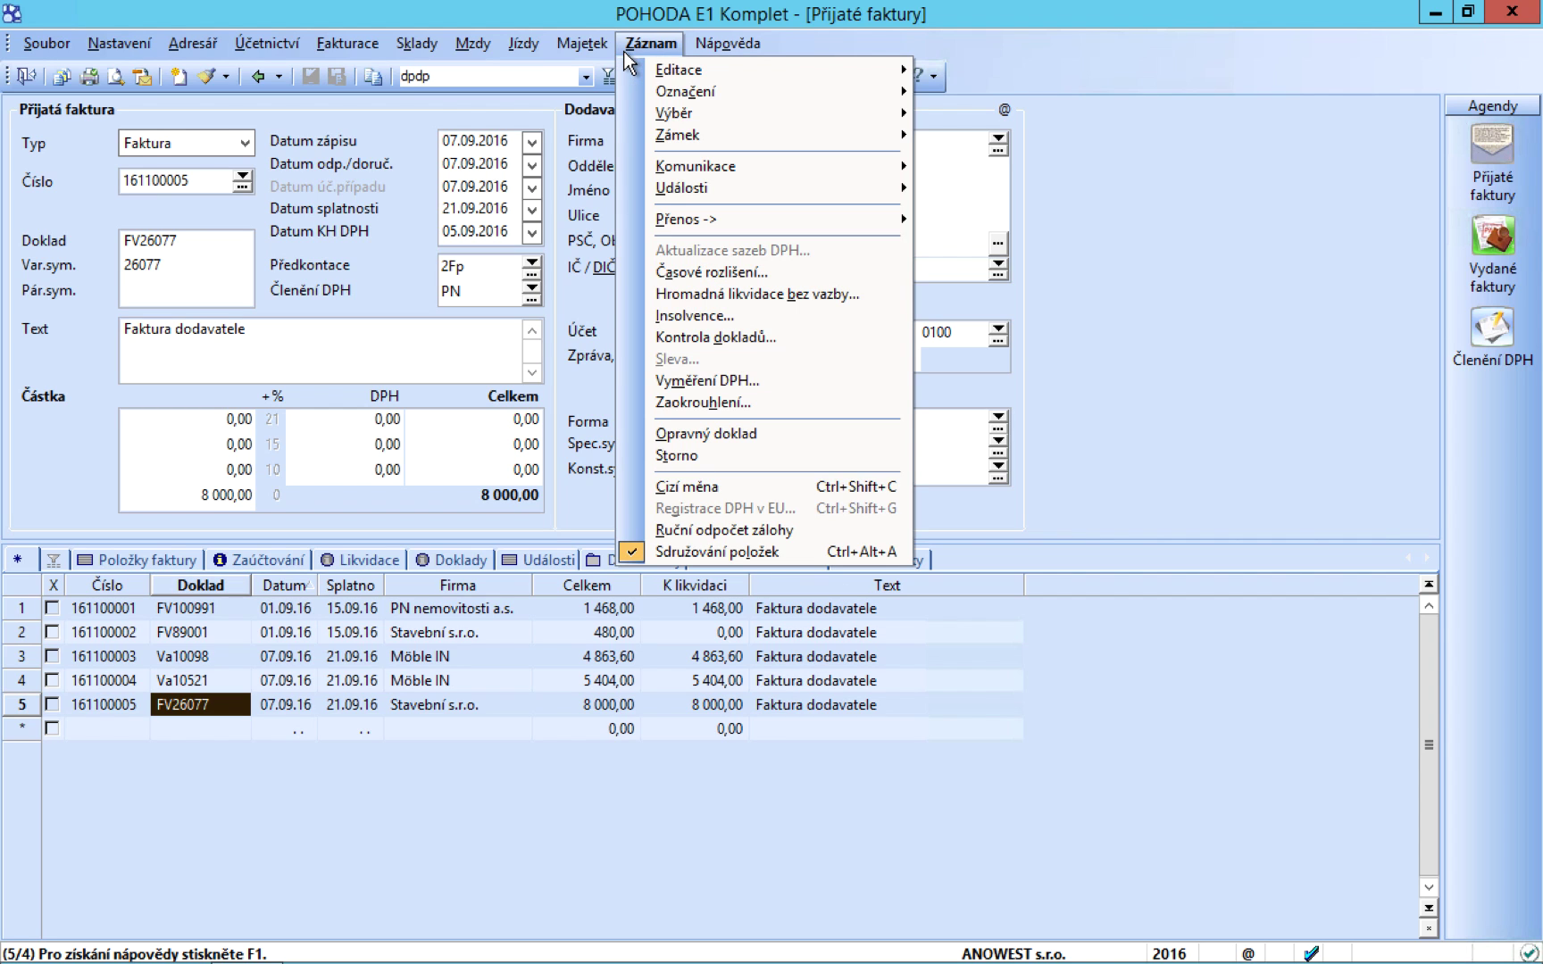
# - Start Vyměření DPH for received invoice FV26077 and choose to assess the VAT by items (Vyměřit DPH po položkách)
pyautogui.click(628, 379)
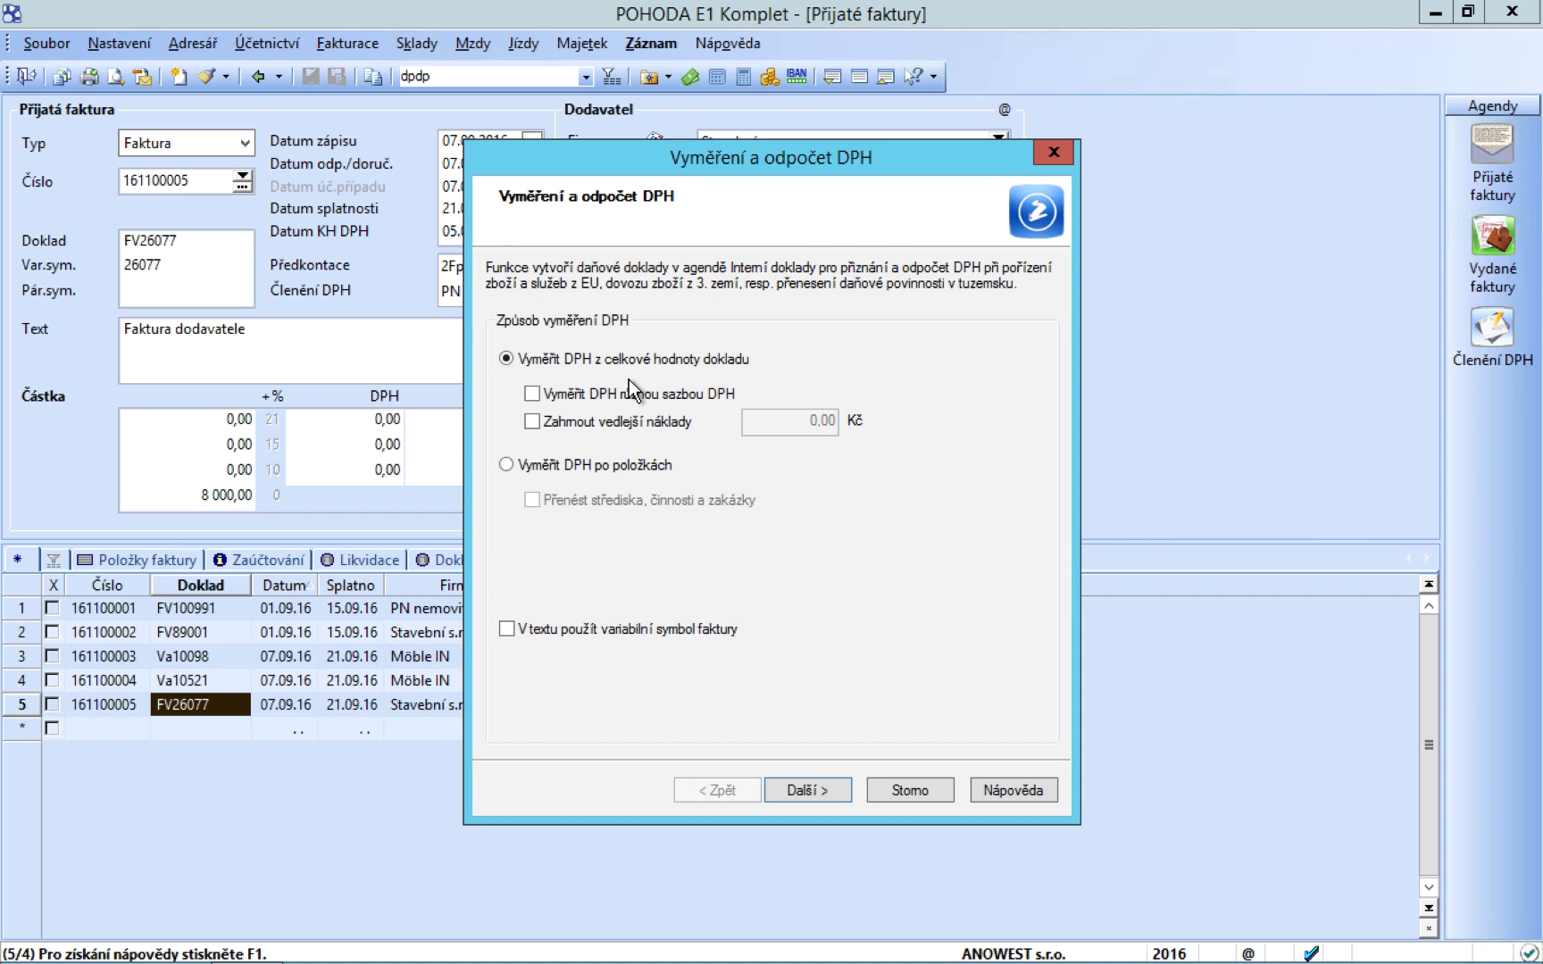
pyautogui.click(622, 462)
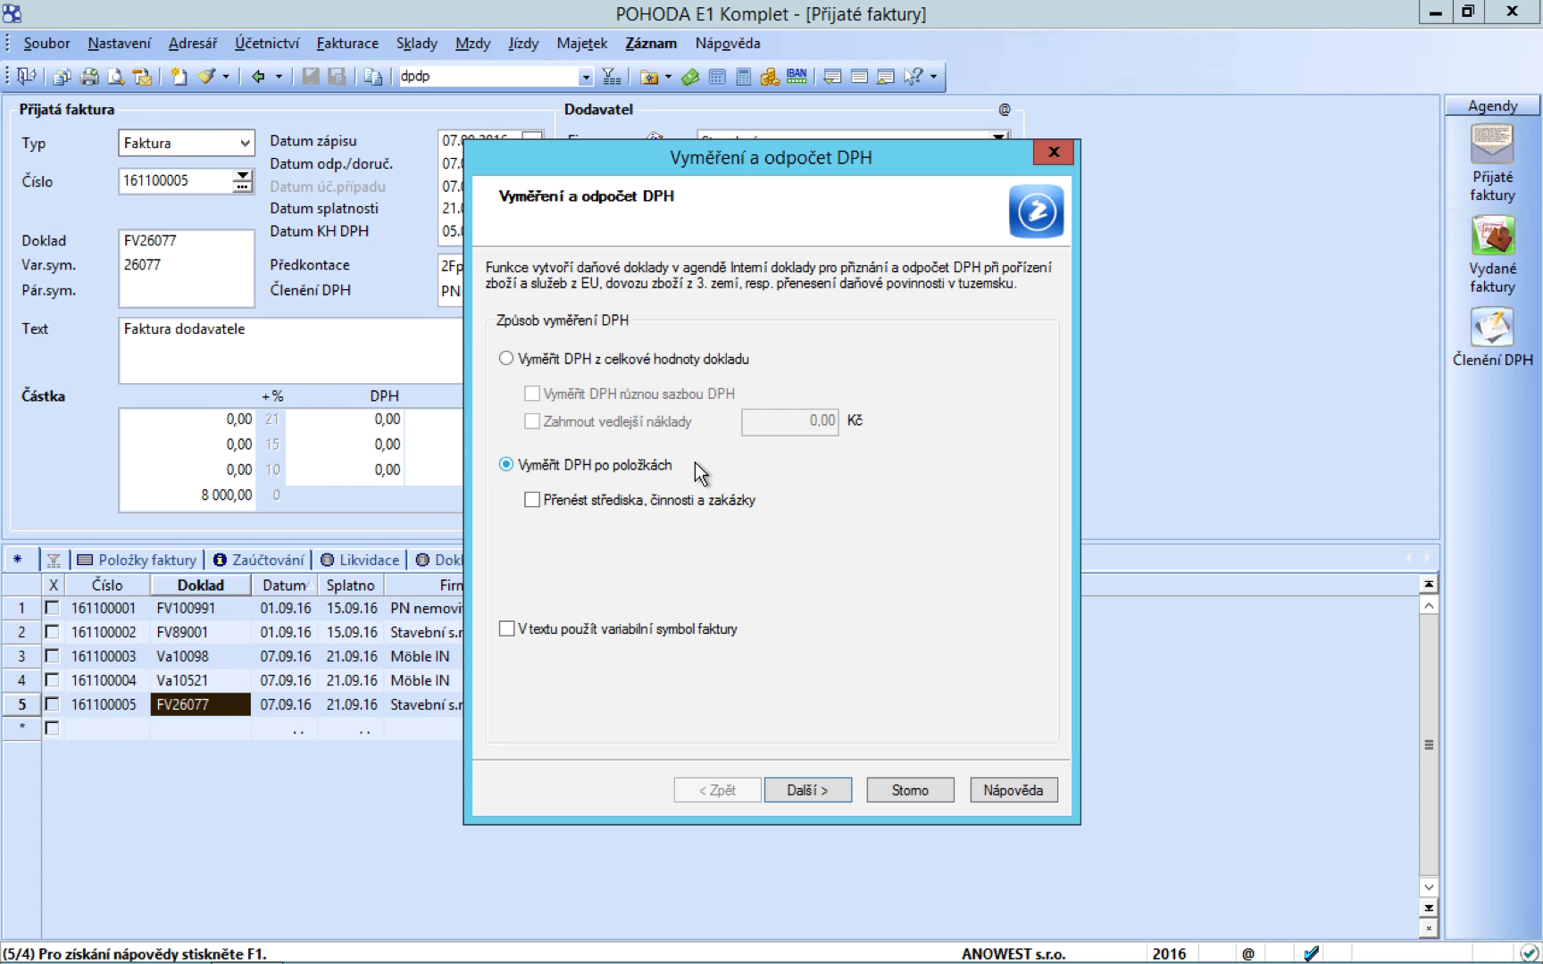
pyautogui.click(814, 789)
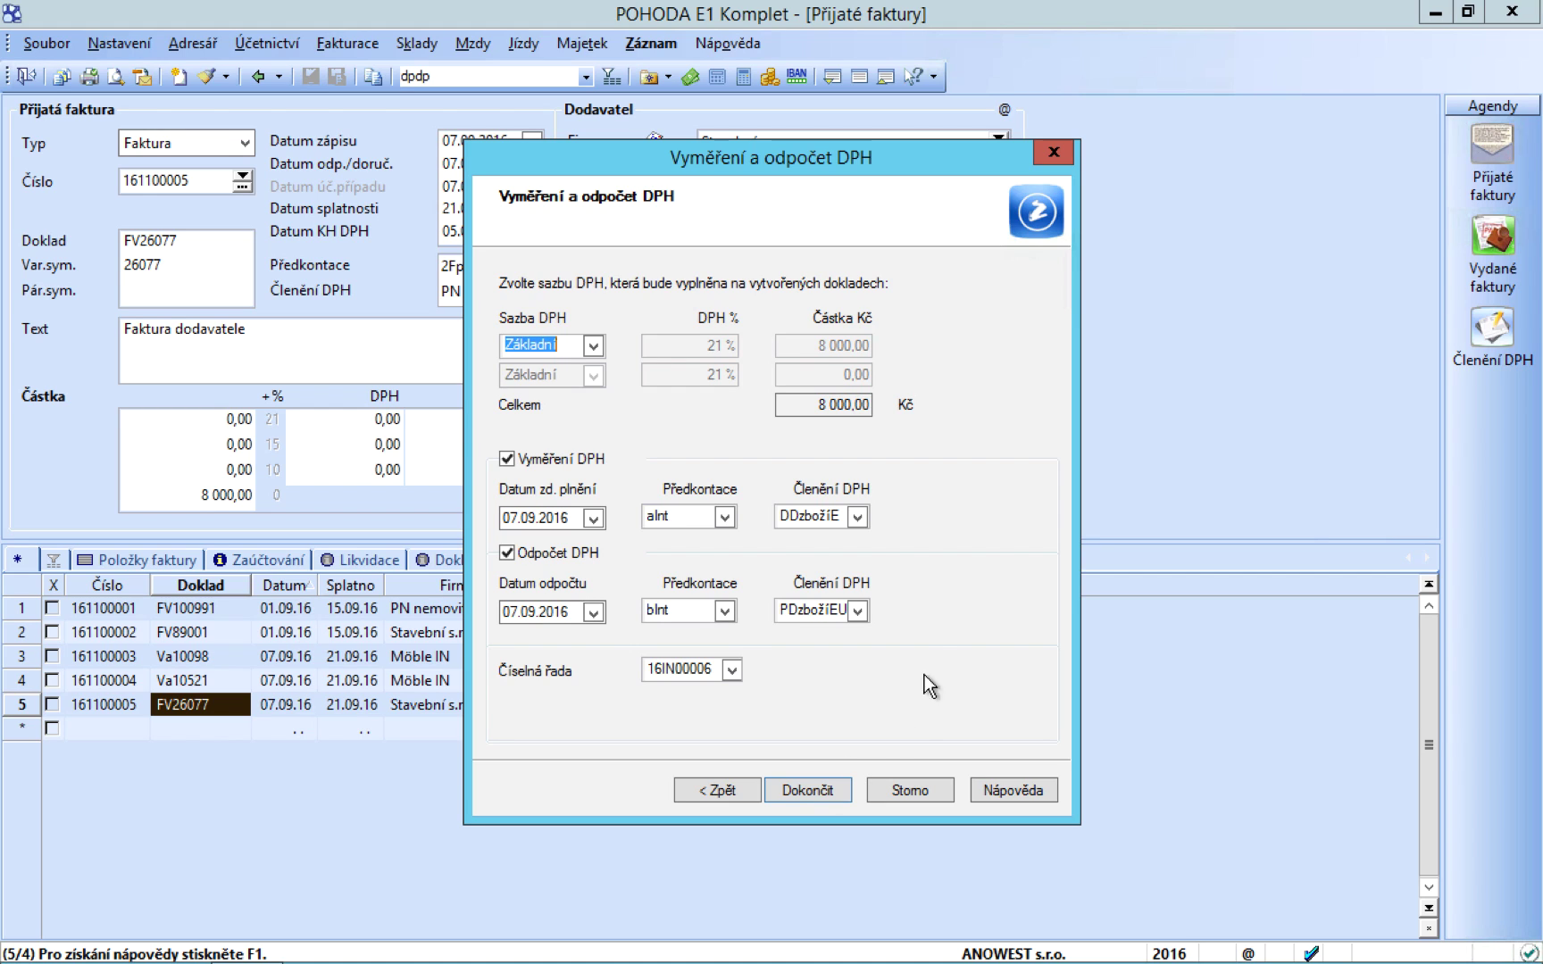
# - Set Členění DPH to DDpdp for the VAT assessment and PDpdp for the deduction, and finish creating the internal tax documents
pyautogui.click(857, 518)
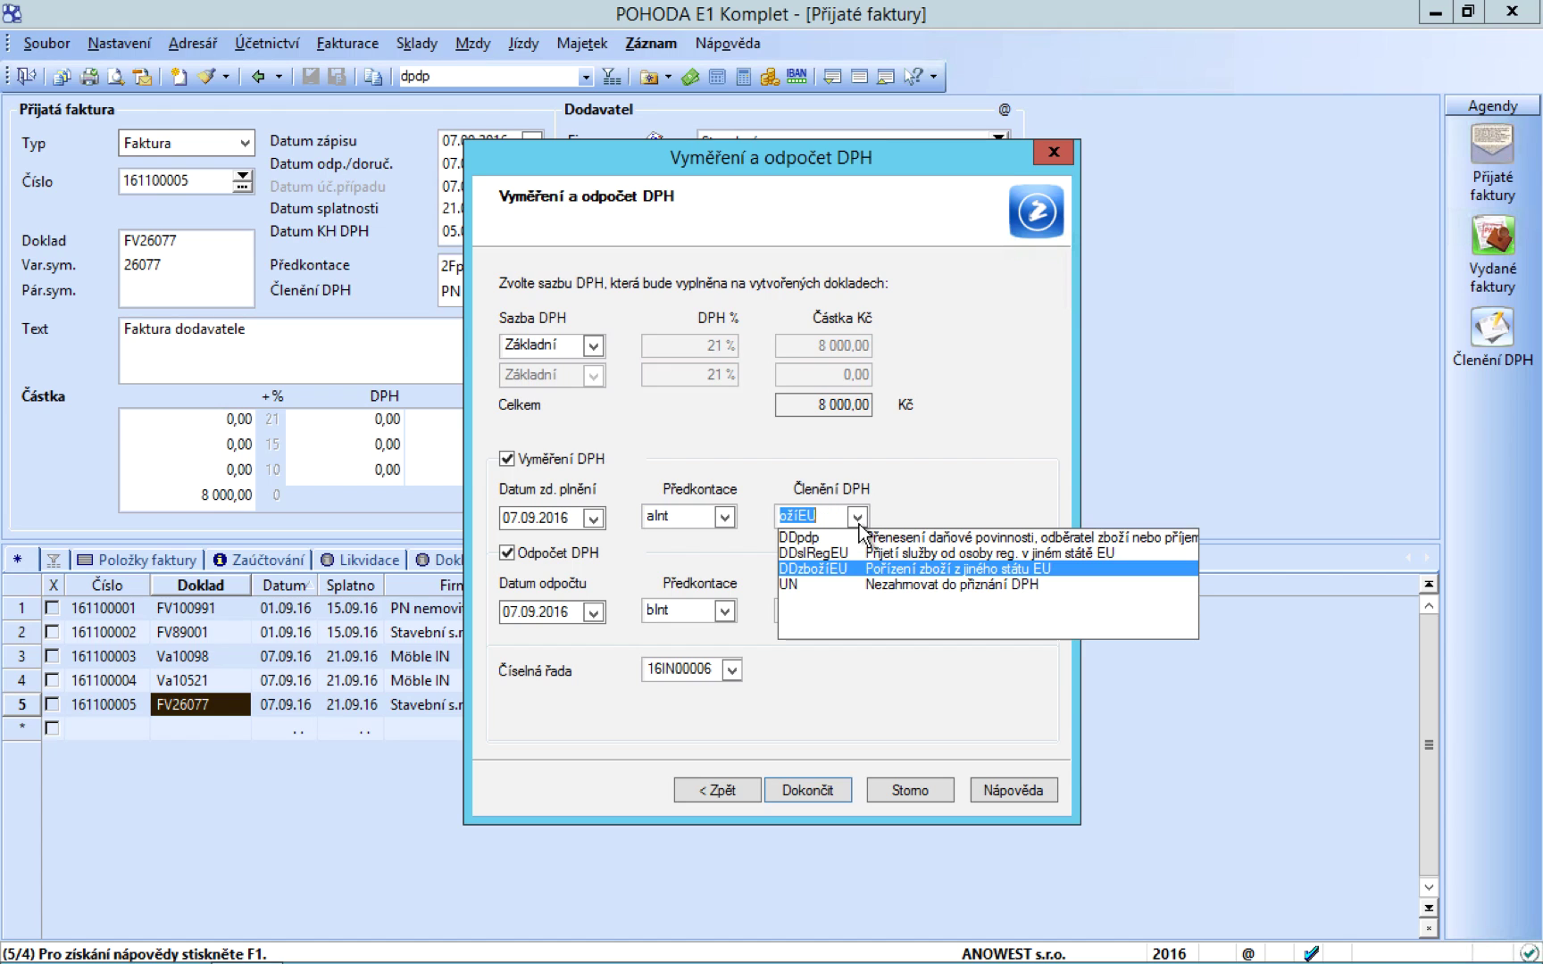
pyautogui.click(887, 538)
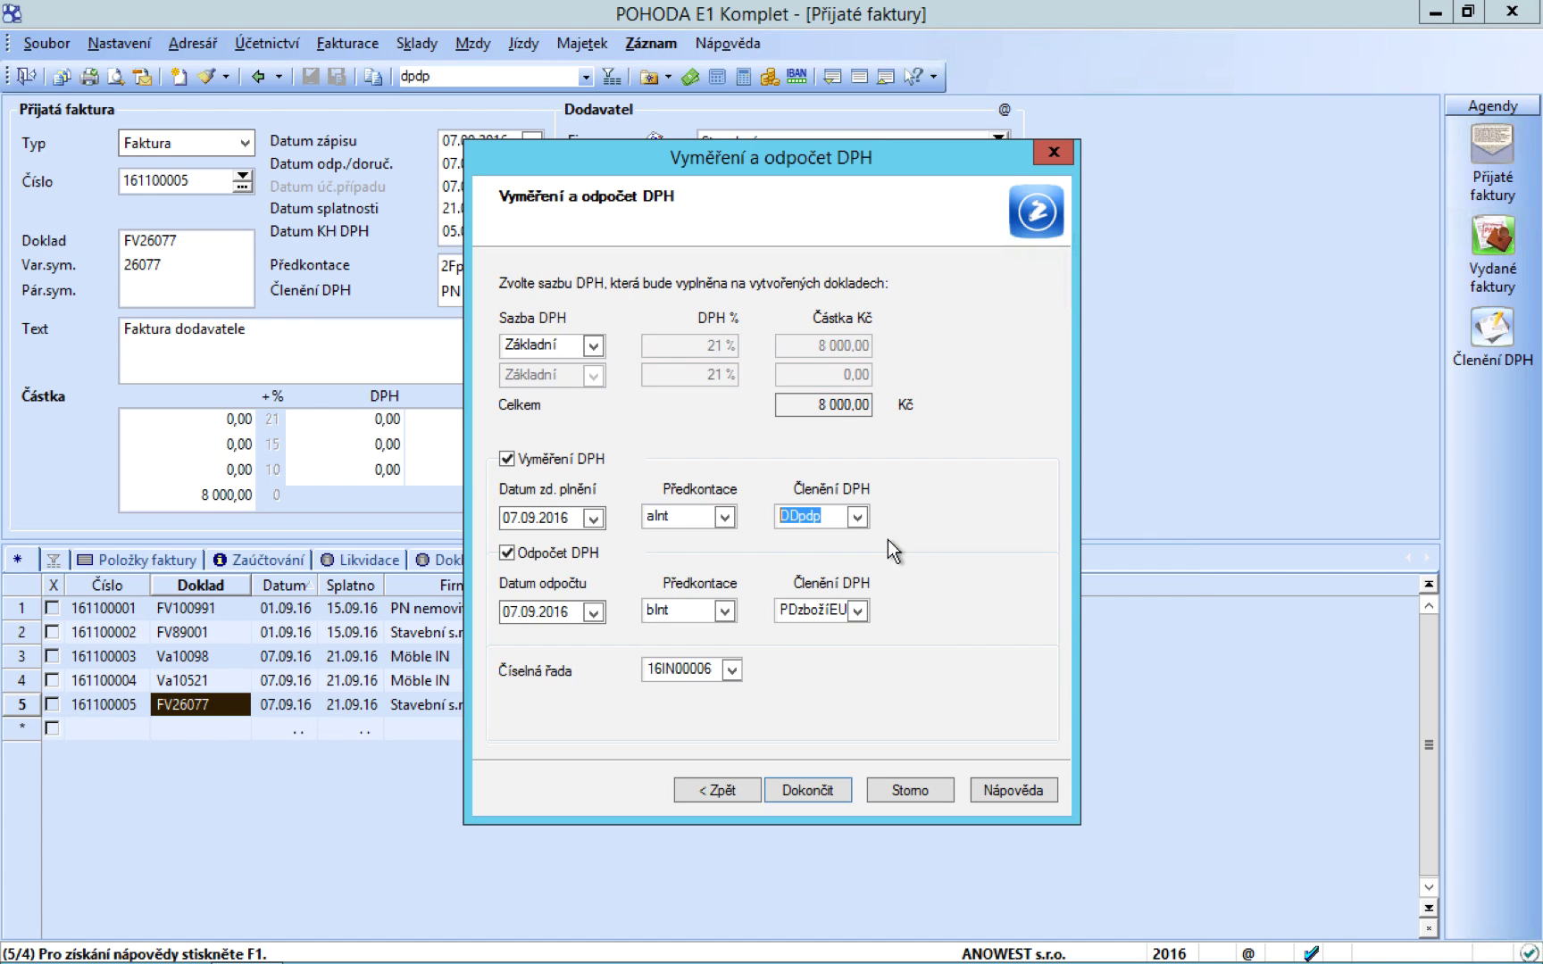
pyautogui.click(858, 609)
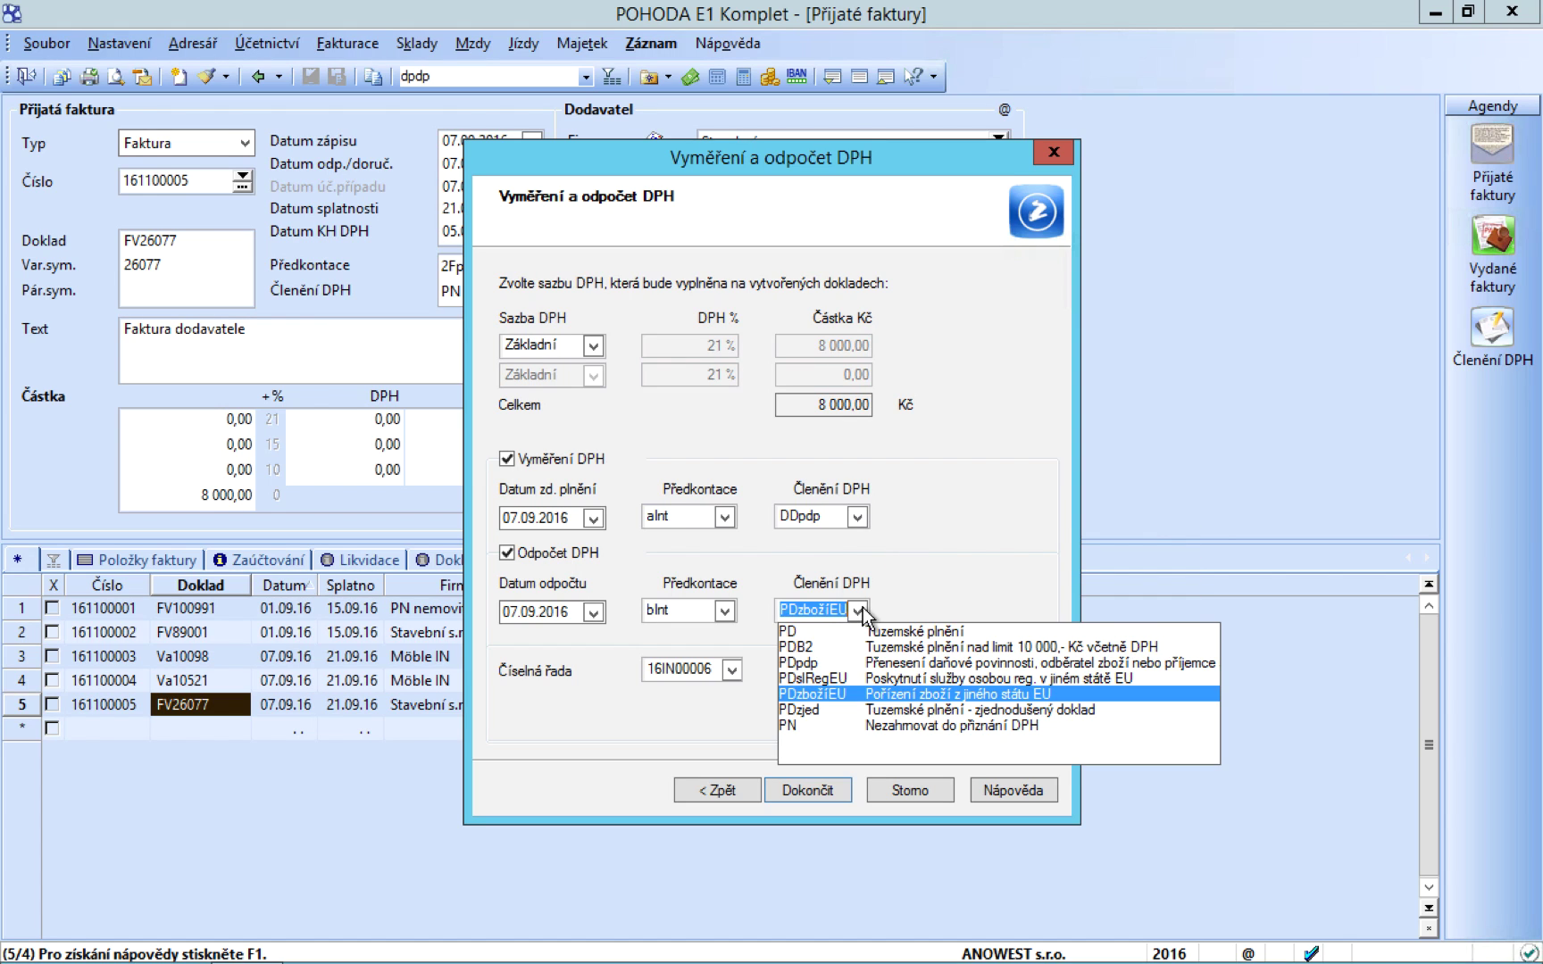
pyautogui.click(852, 662)
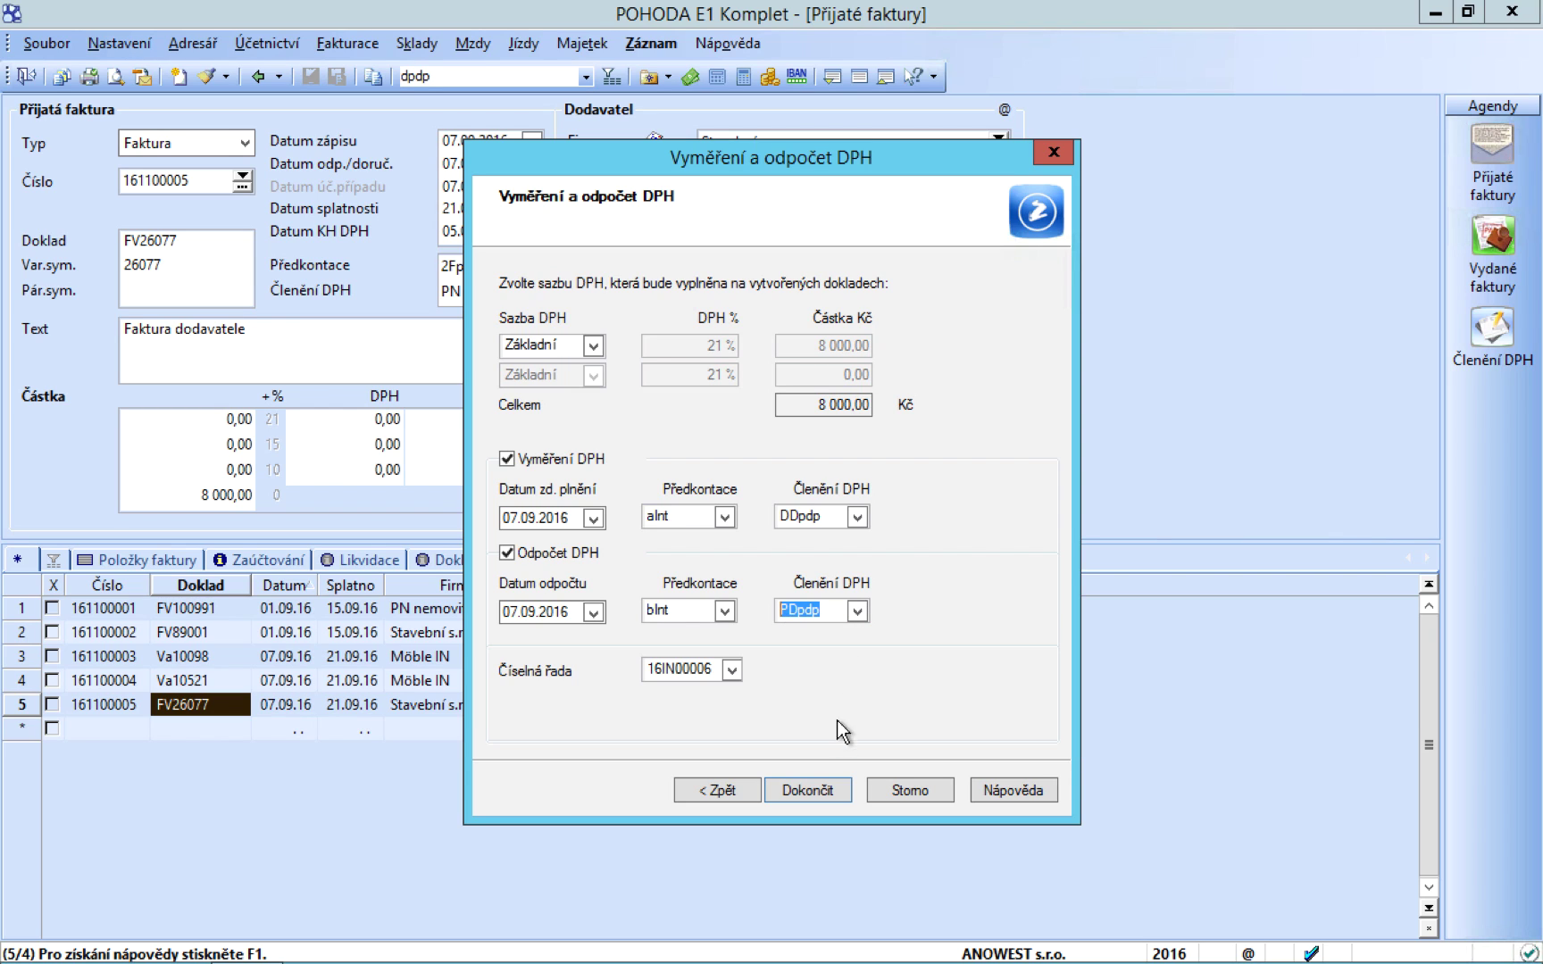
pyautogui.click(833, 788)
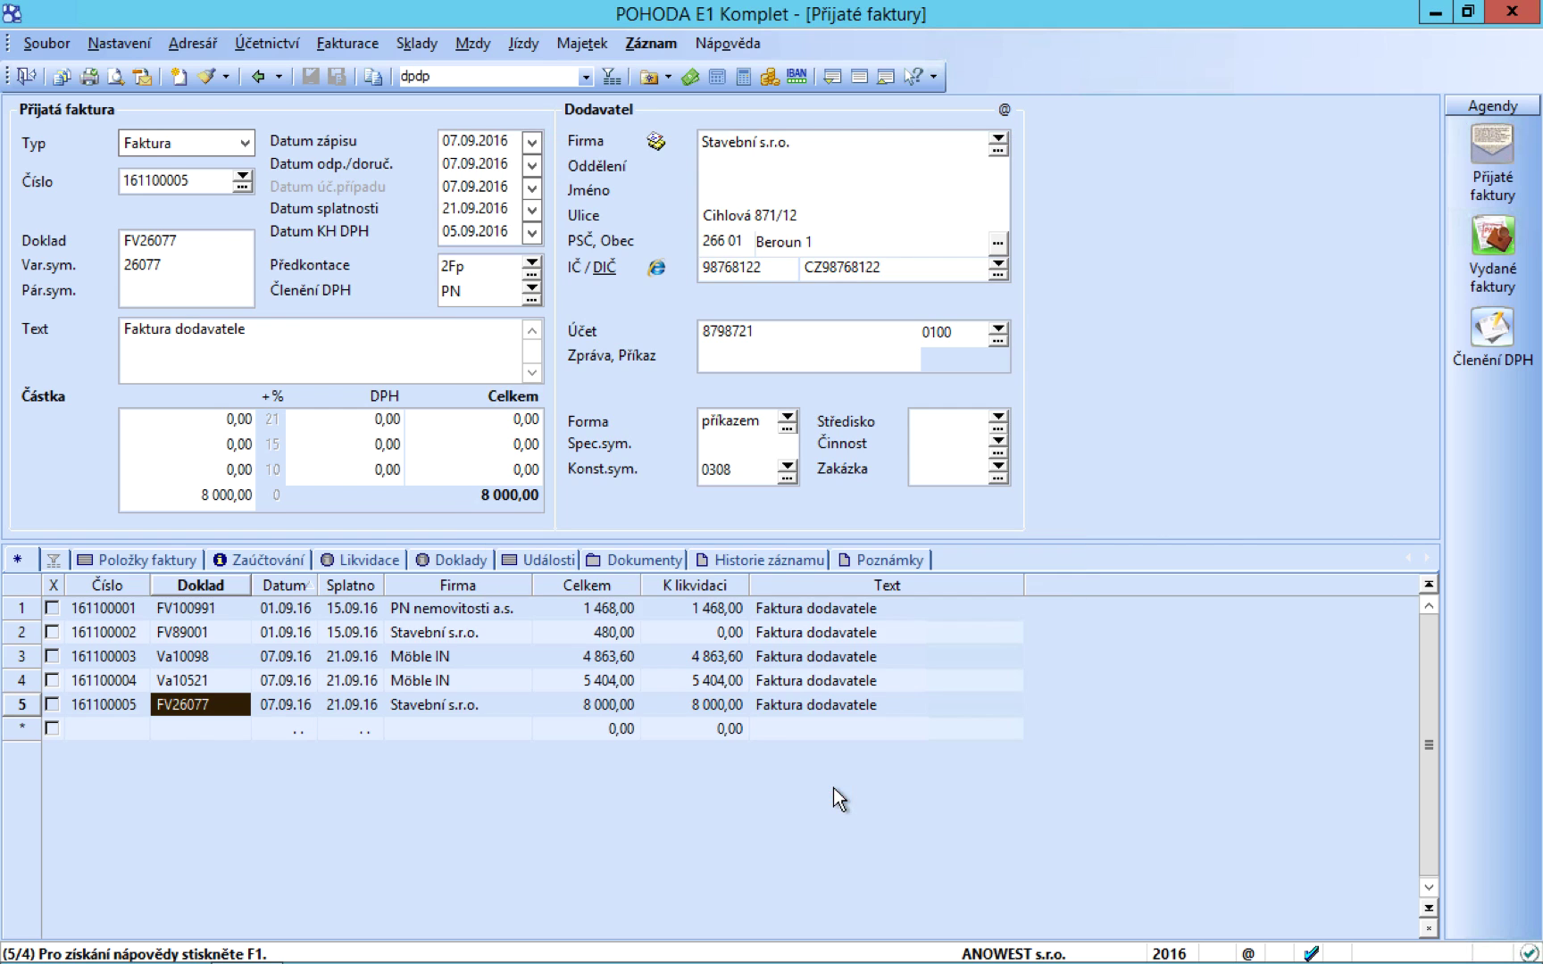